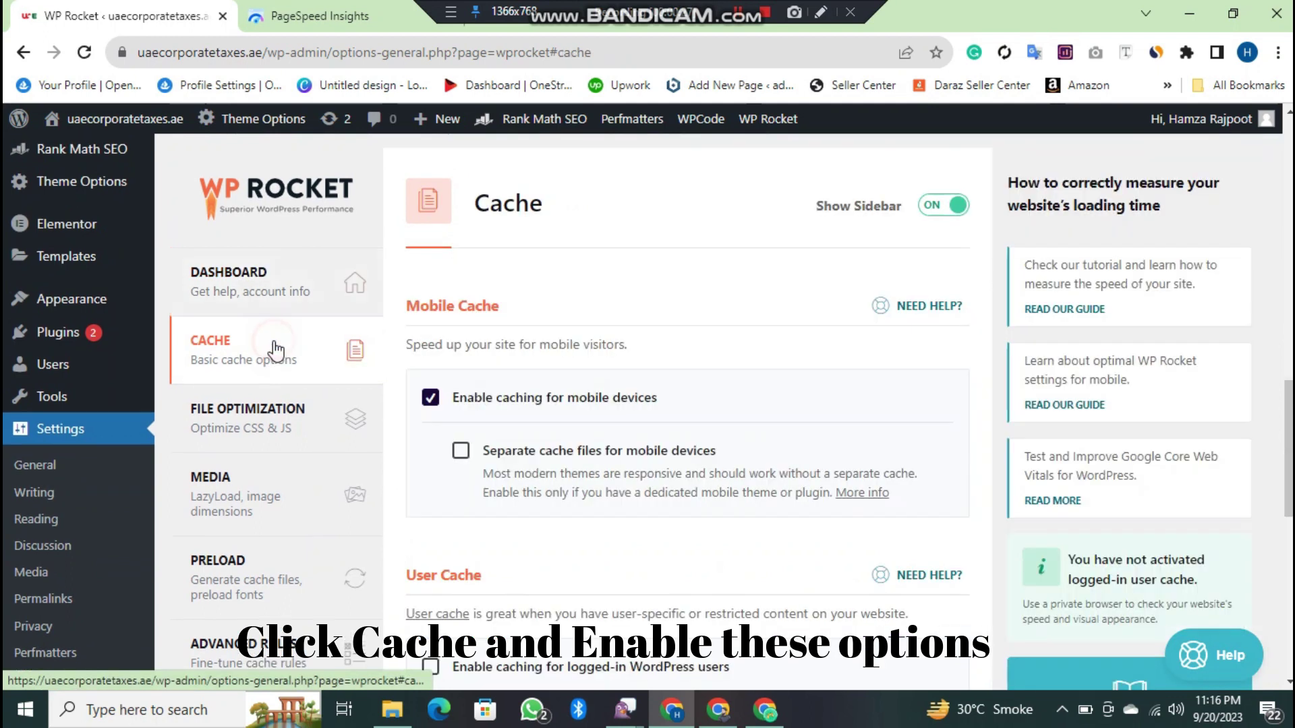
Set the global cache lifespan to 1 hour in the Cache settings.
left_click_drag(1288, 404, 1288, 536)
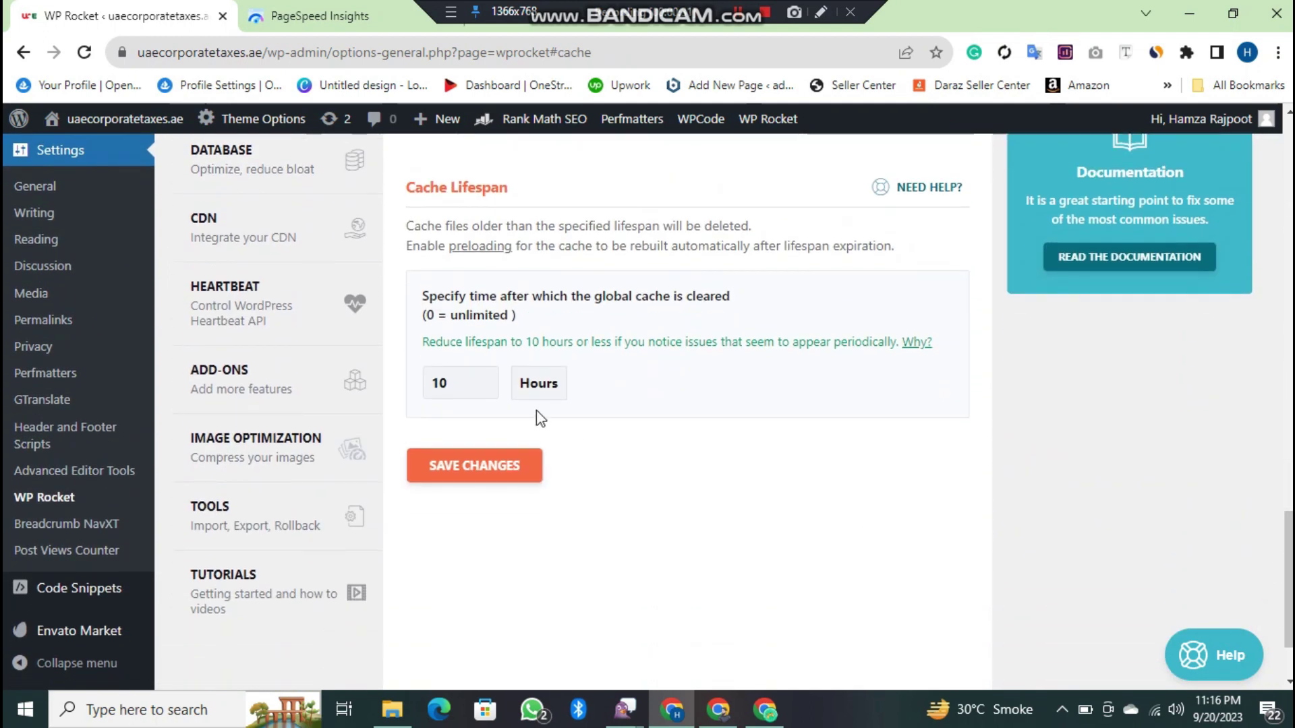
left_click(481, 392)
left_click(480, 393)
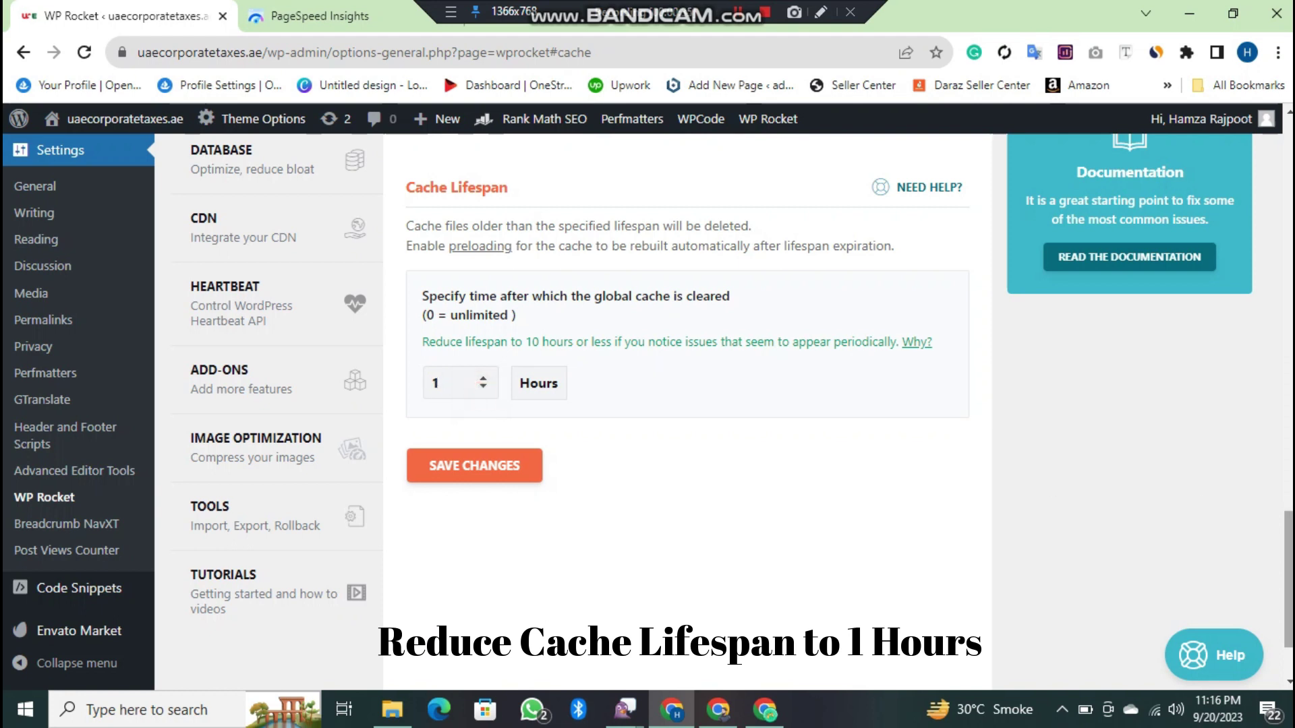
Activate Minify CSS files in the File Optimization settings, accepting the breakage warning.
scroll(302, 388, "up", 5)
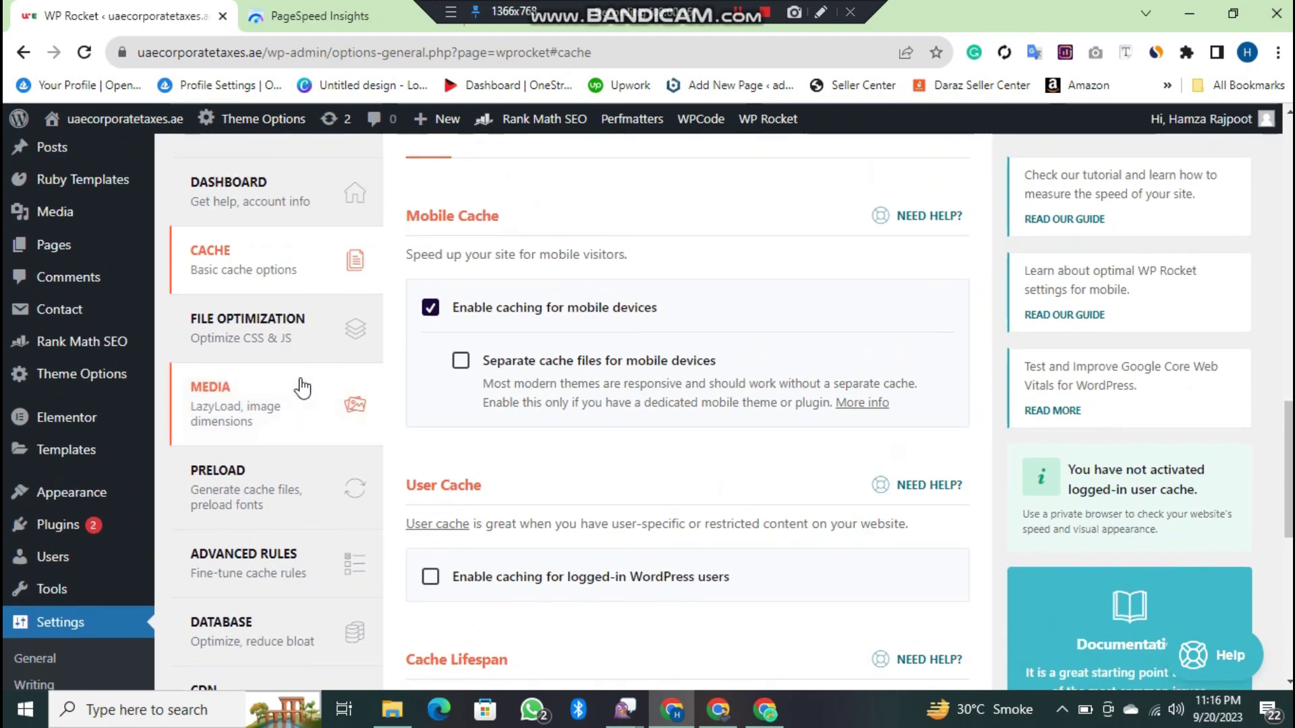
left_click(270, 341)
left_click(431, 369)
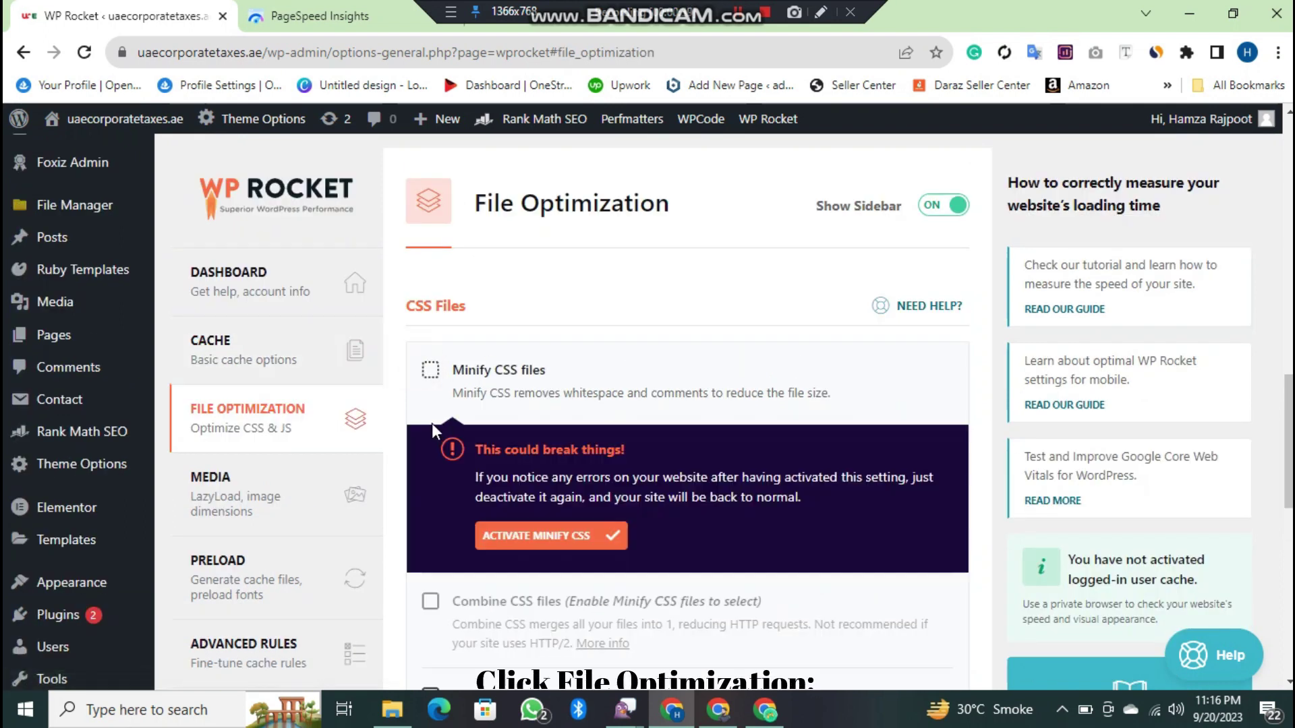
left_click(569, 534)
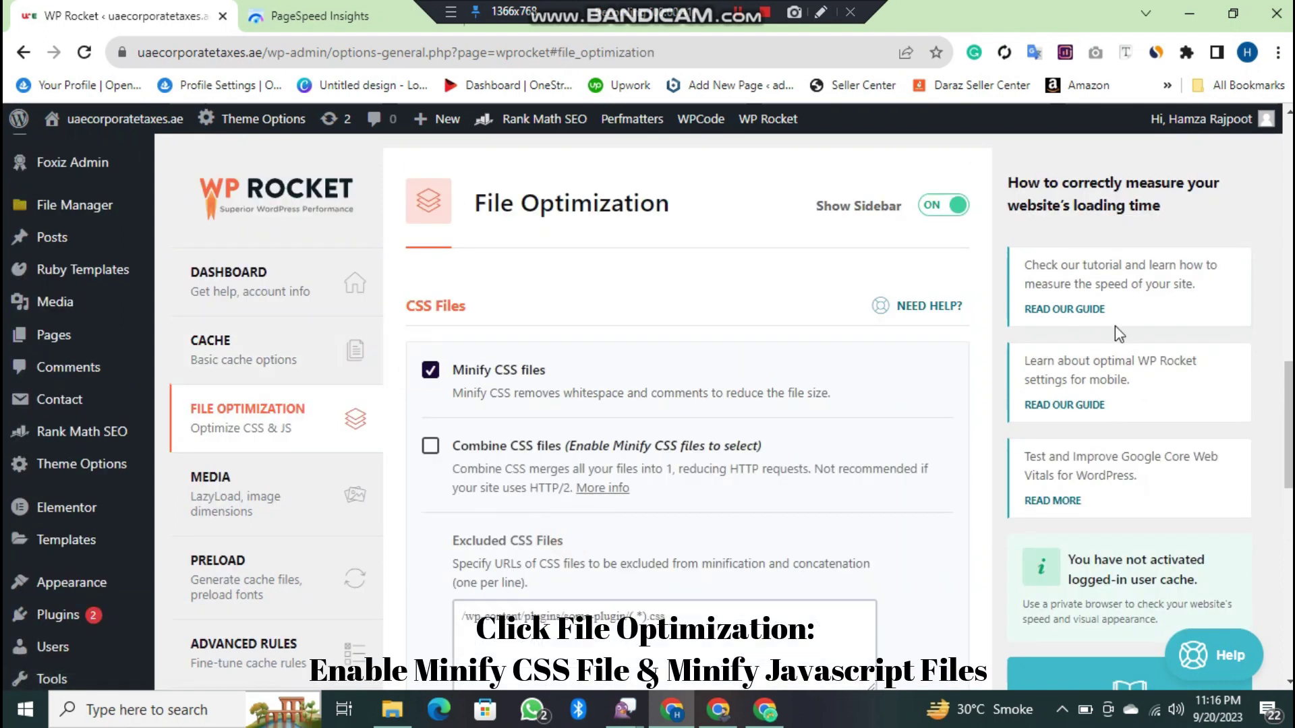
Activate Minify JavaScript files in the JavaScript Files section, accepting the breakage warning.
scroll(1039, 574, "down", 10)
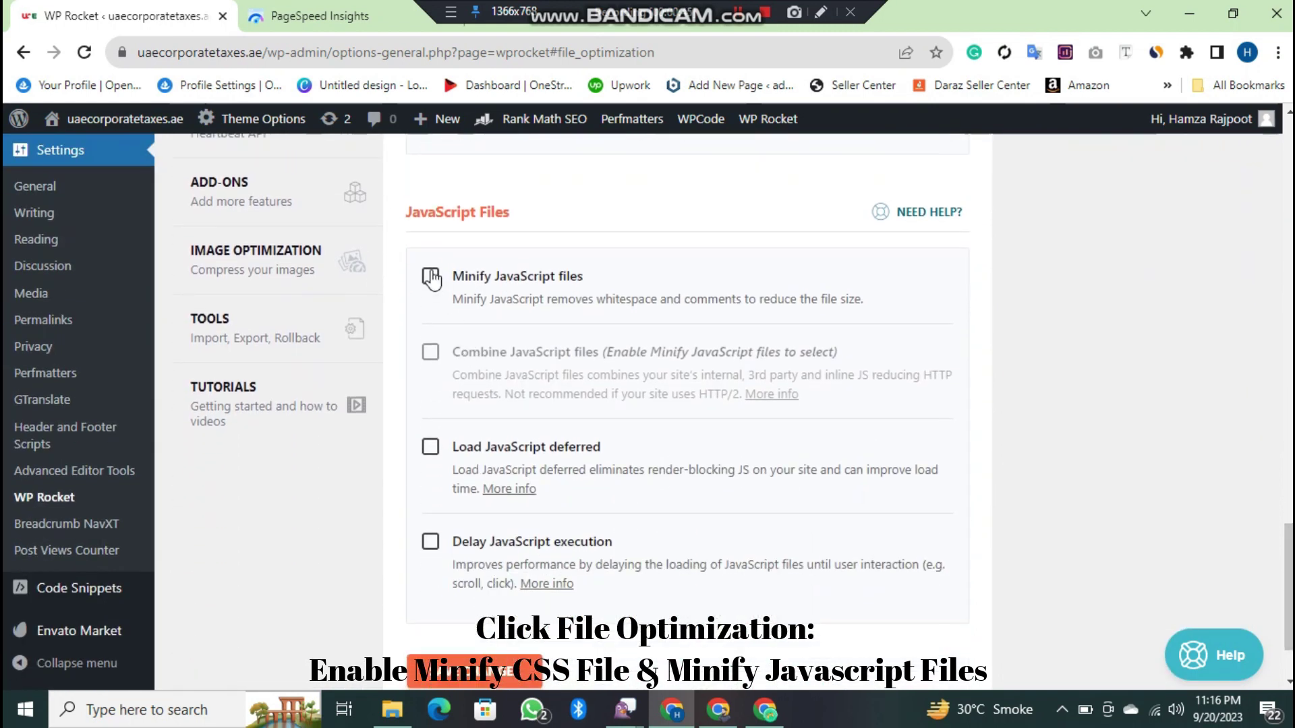
left_click(430, 276)
left_click(674, 439)
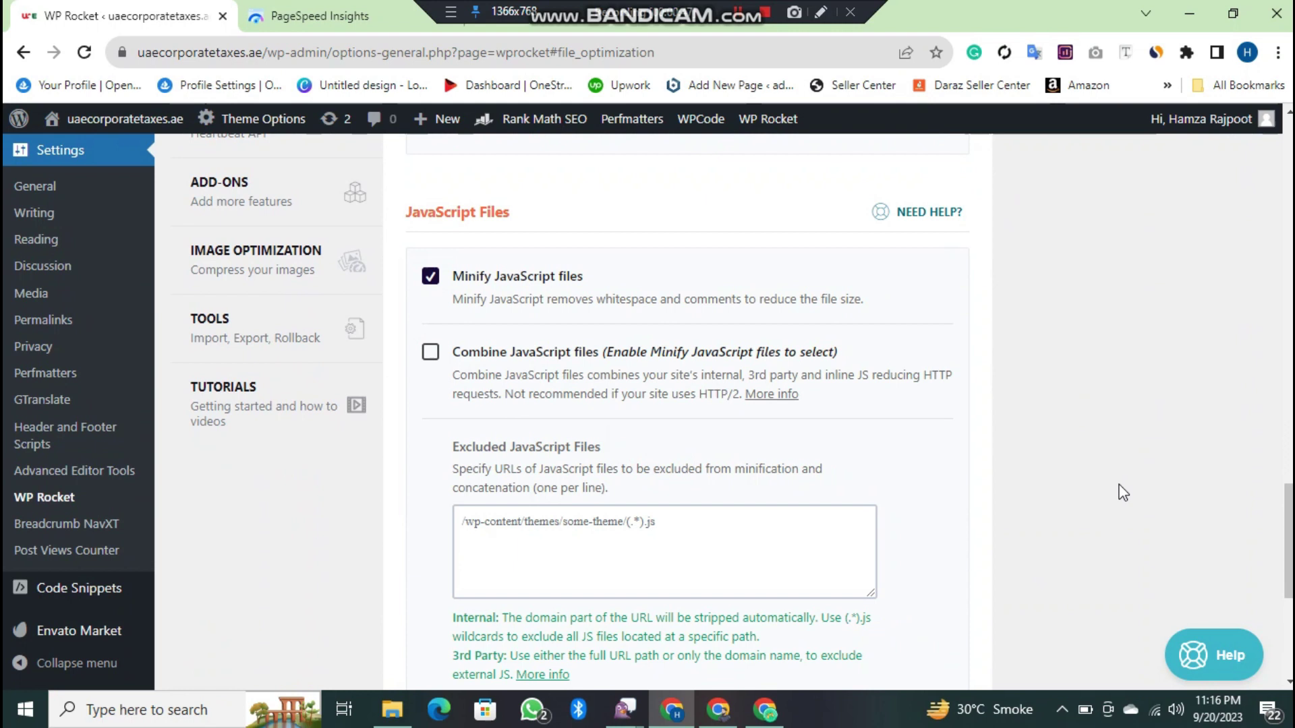
scroll(1120, 493, "down", 5)
scroll(976, 624, "down", 1)
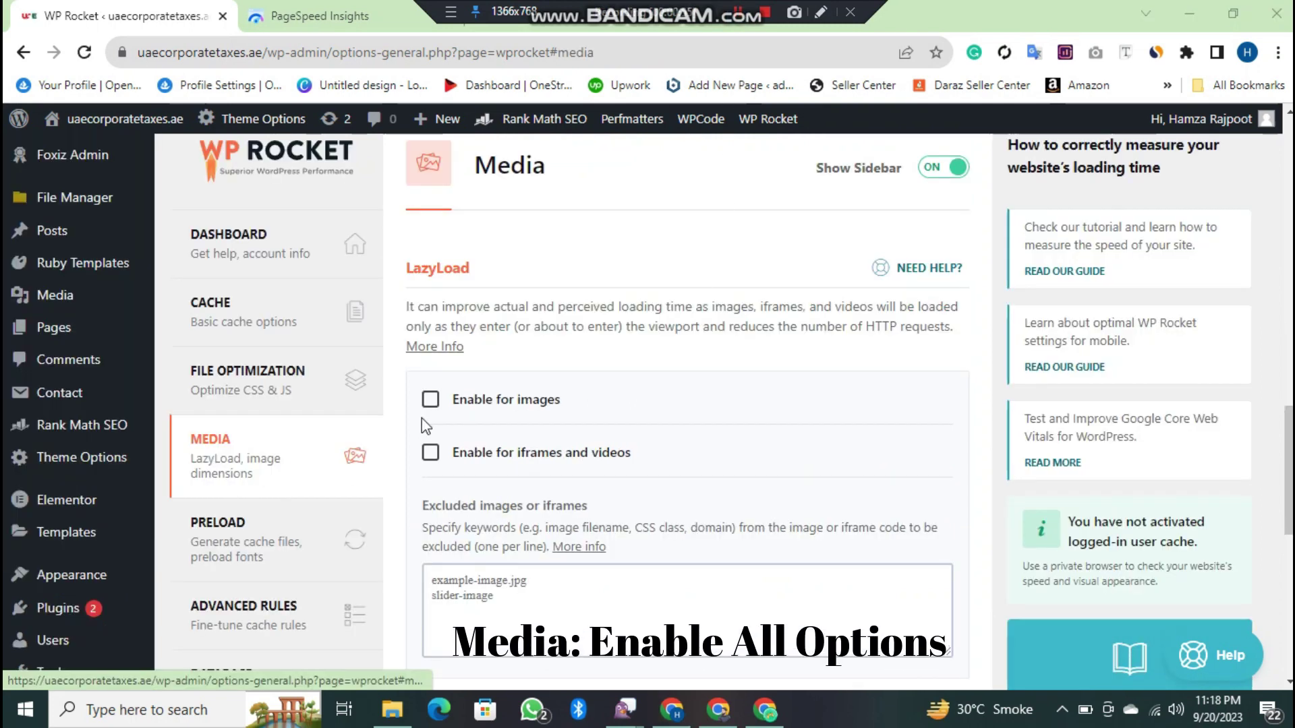
Enable LazyLoad for images, iframes and videos, YouTube preview images and missing image dimensions, and save the Media settings.
left_click(432, 453)
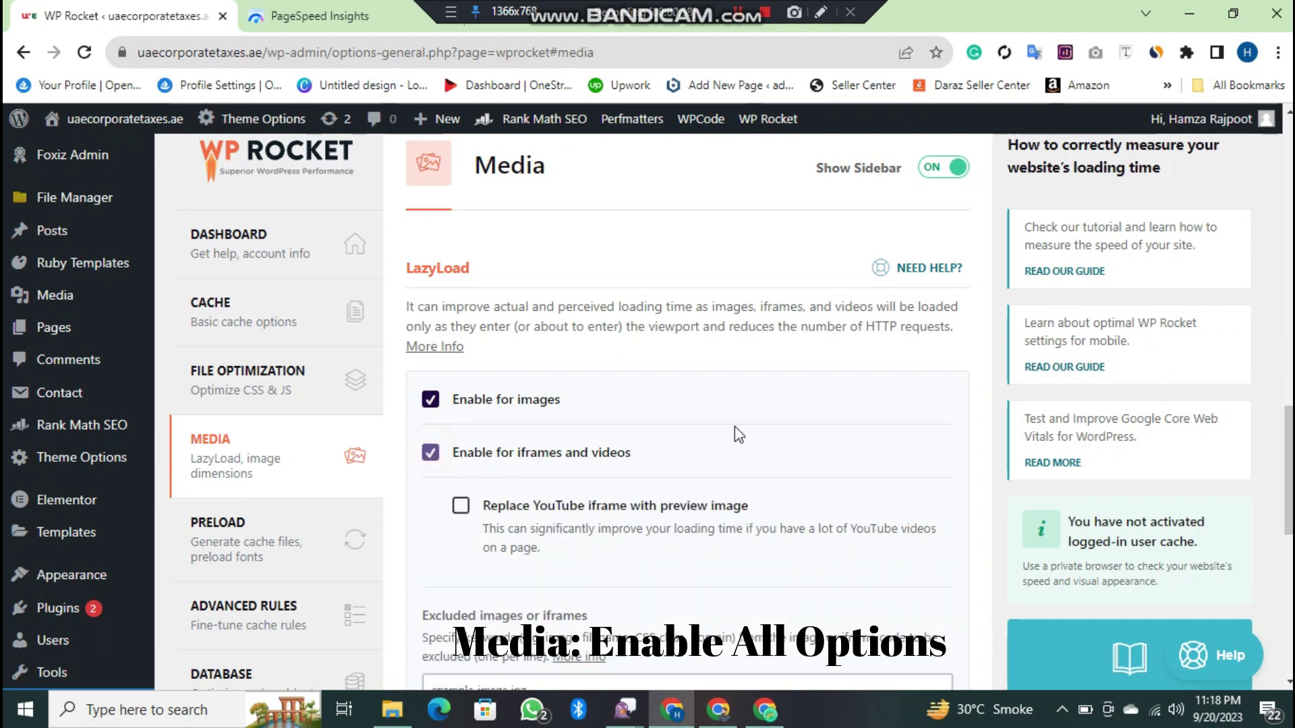
left_click(460, 506)
scroll(450, 424, "down", 6)
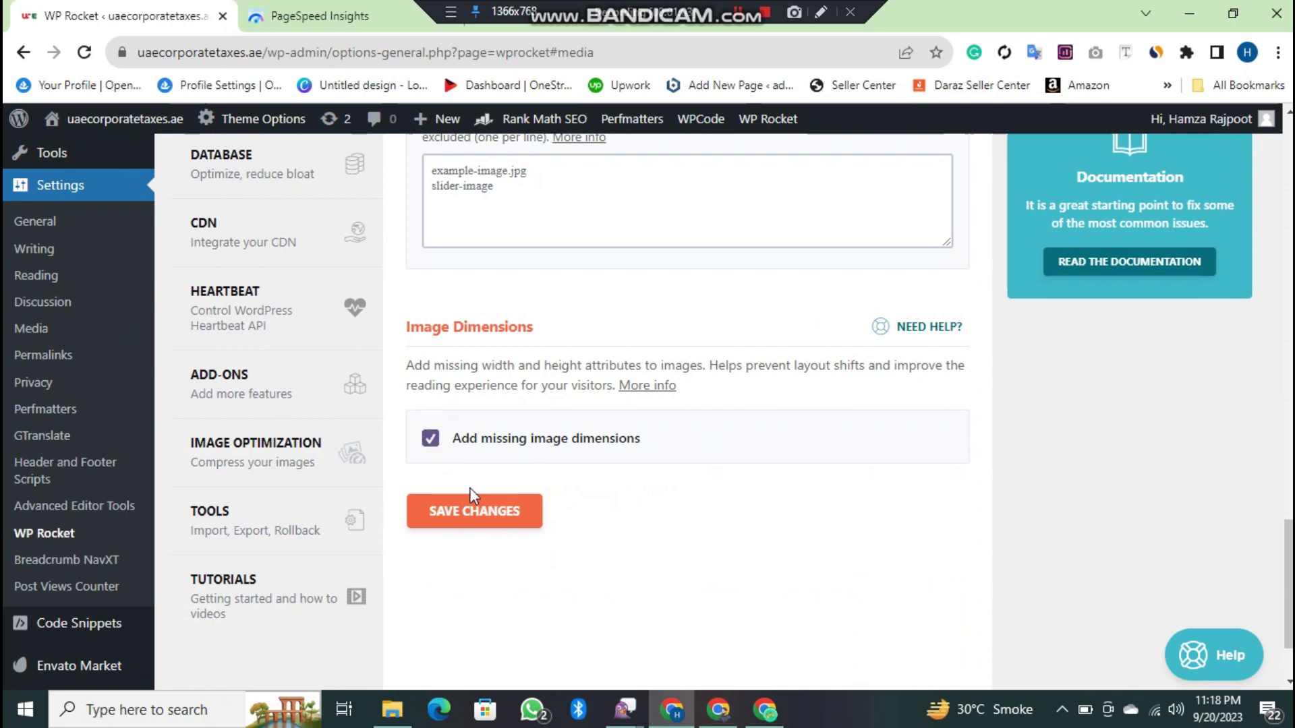
left_click(501, 508)
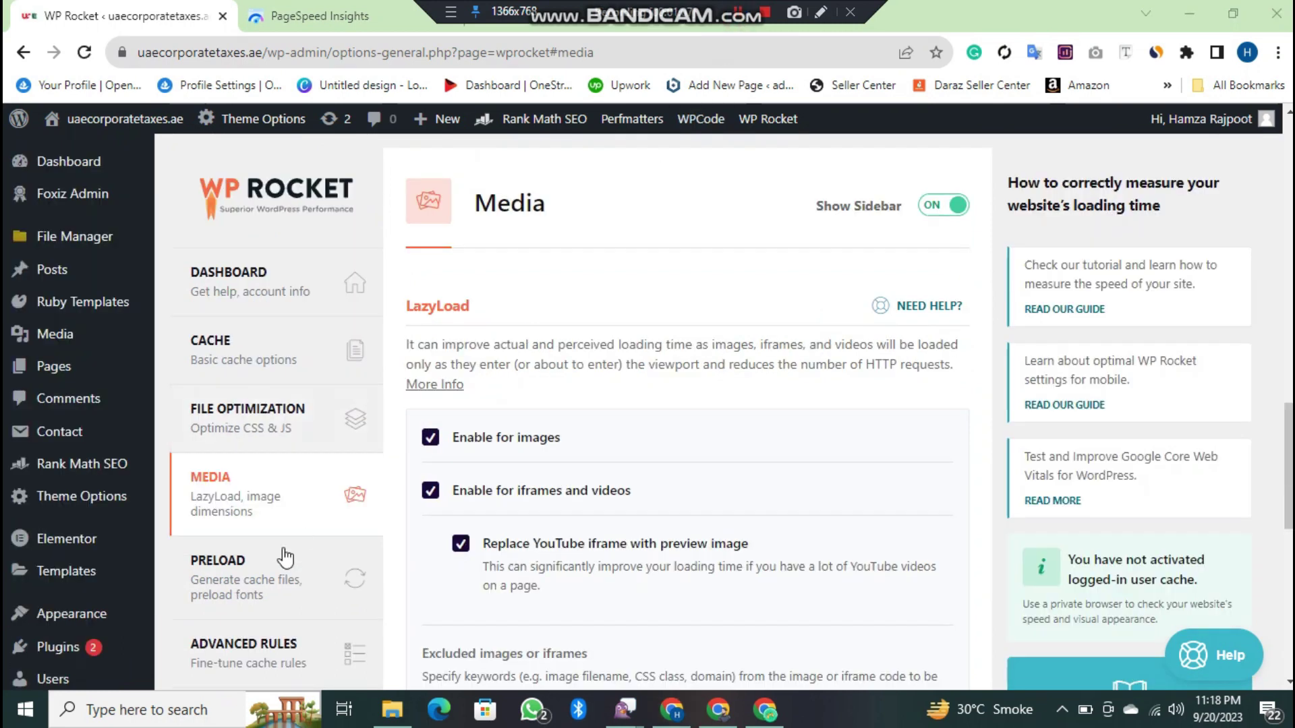
Go to the Preload settings, look through their options and save them as they are.
left_click(263, 588)
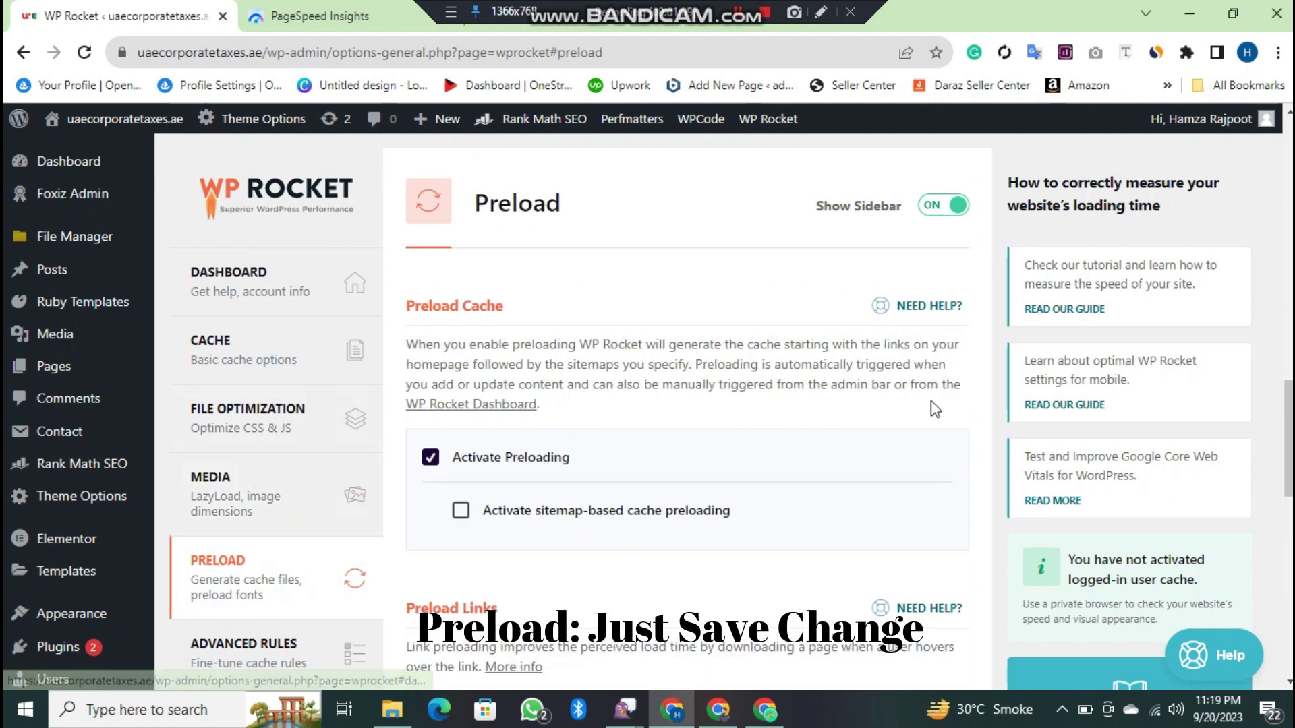
scroll(931, 407, "down", 5)
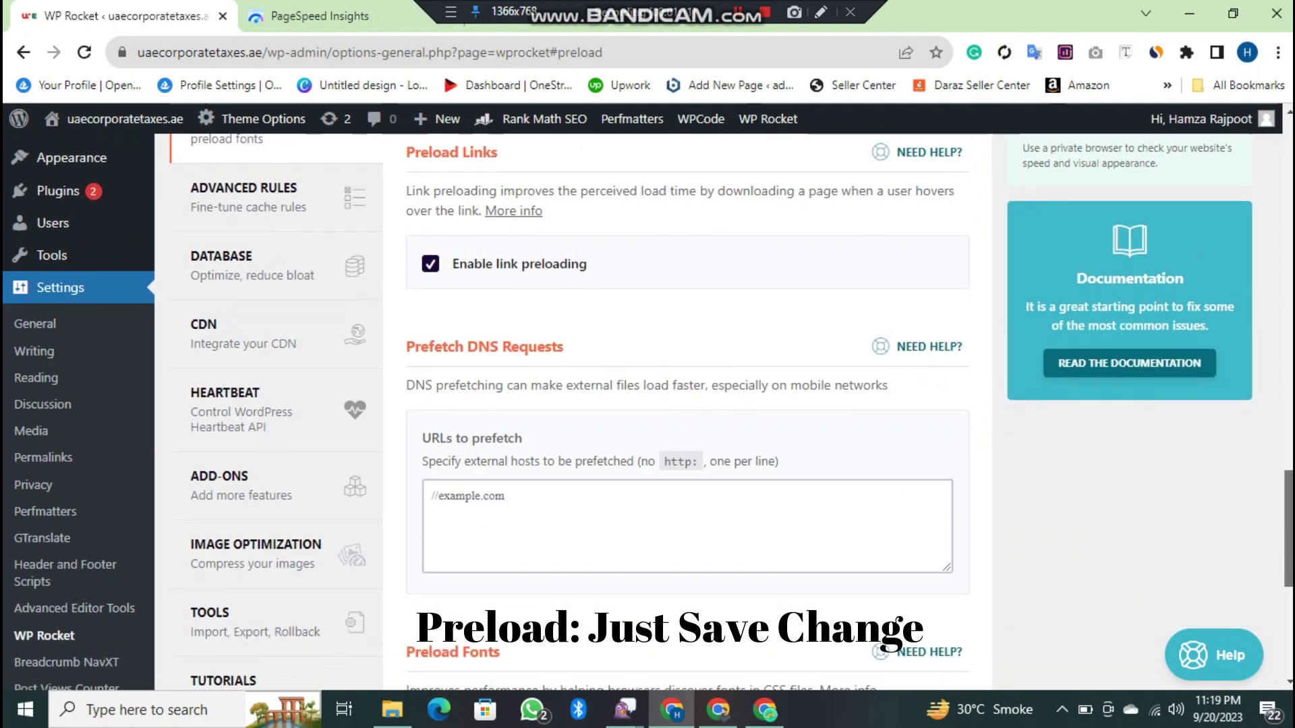
scroll(681, 412, "down", 2)
scroll(681, 411, "up", 5)
scroll(1197, 596, "down", 5)
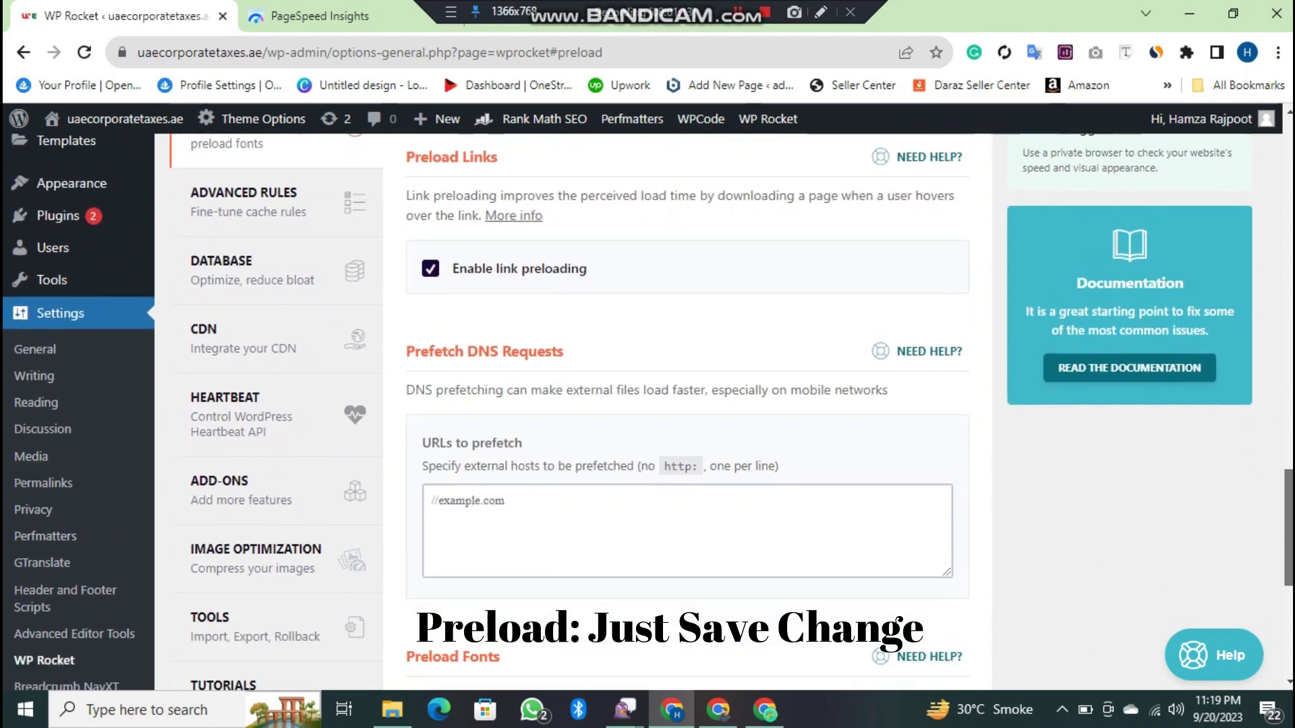
scroll(1197, 596, "down", 3)
left_click(513, 566)
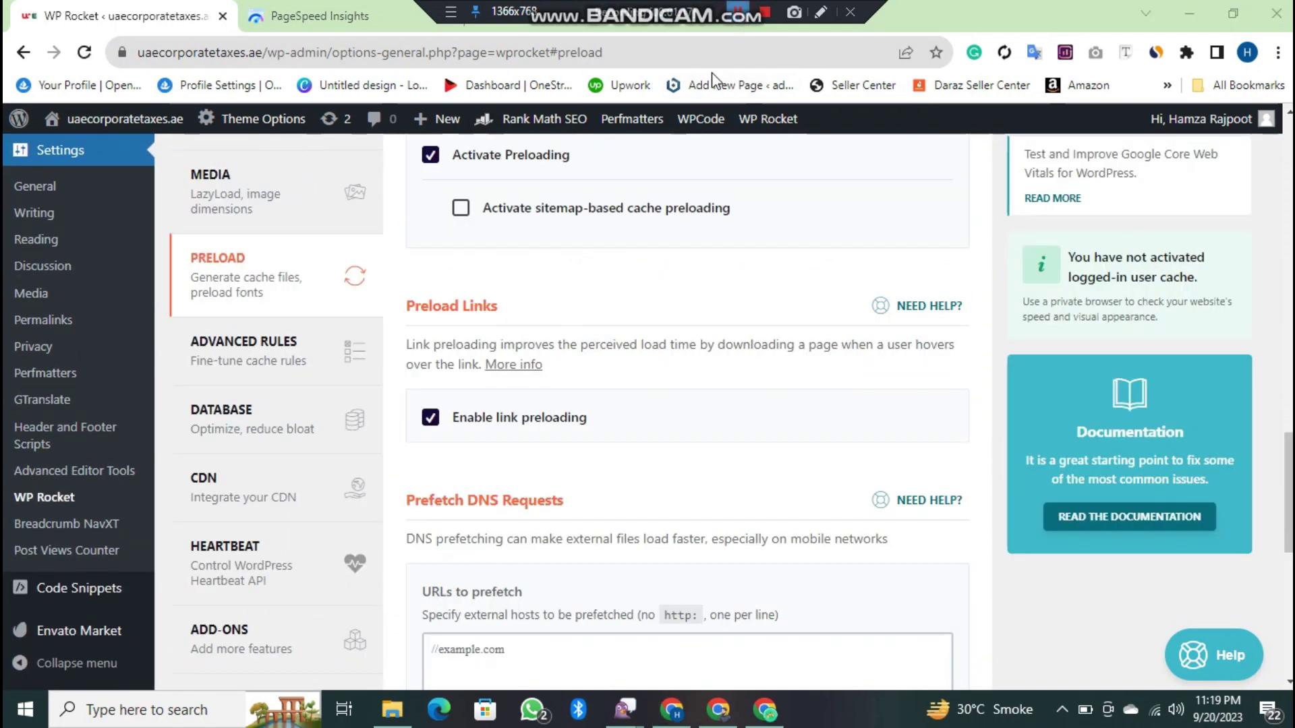
Select Revisions, Auto Drafts and Trashed Posts for post cleanup in the Database settings.
left_click(293, 418)
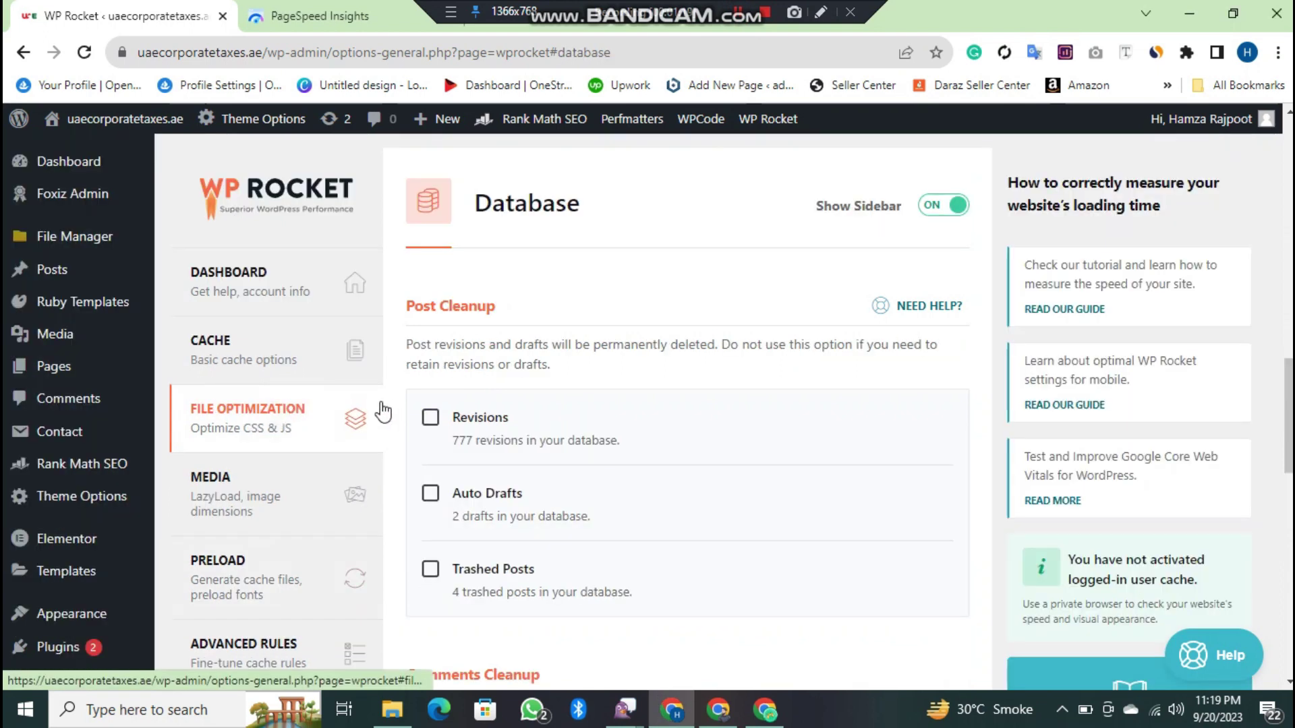
left_click(433, 502)
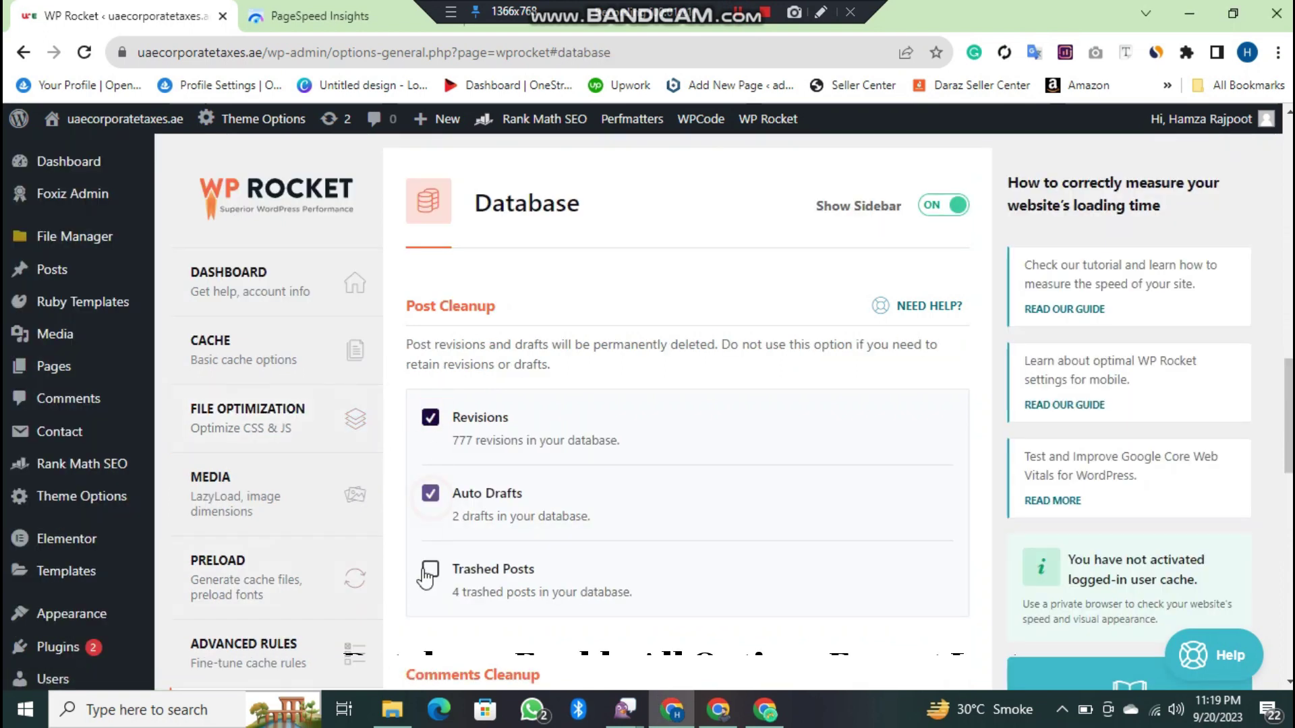
left_click(430, 572)
scroll(648, 412, "down", 5)
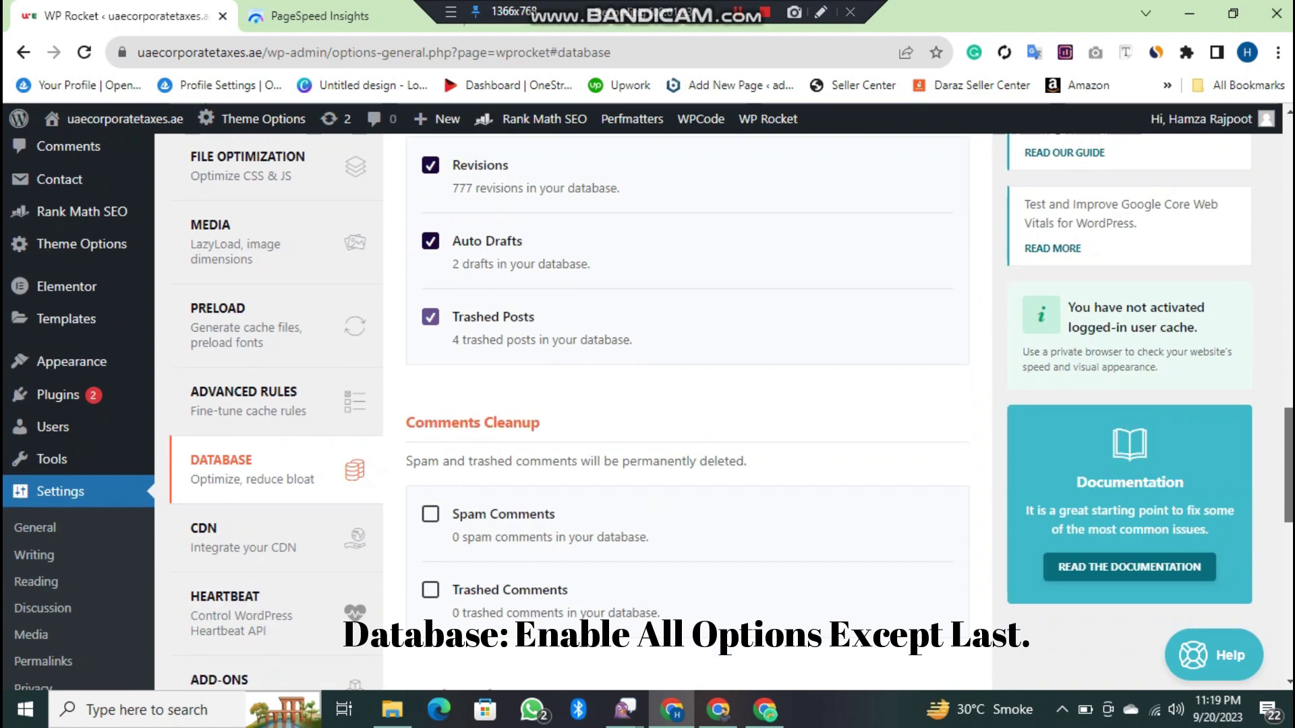
Select Spam Comments and Trashed Comments for cleanup, and enable Optimize Tables under Database Cleanup.
left_click(430, 335)
left_click(430, 409)
scroll(1007, 553, "down", 4)
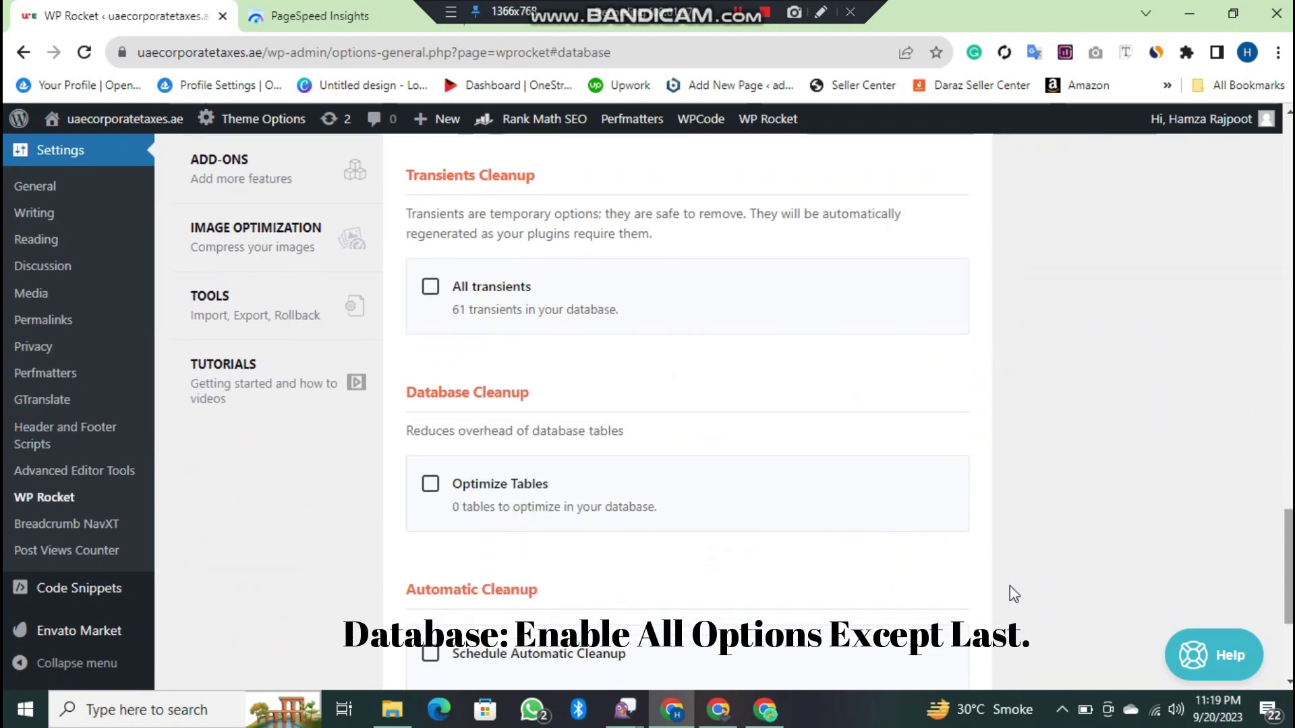
left_click(430, 485)
scroll(1101, 531, "down", 3)
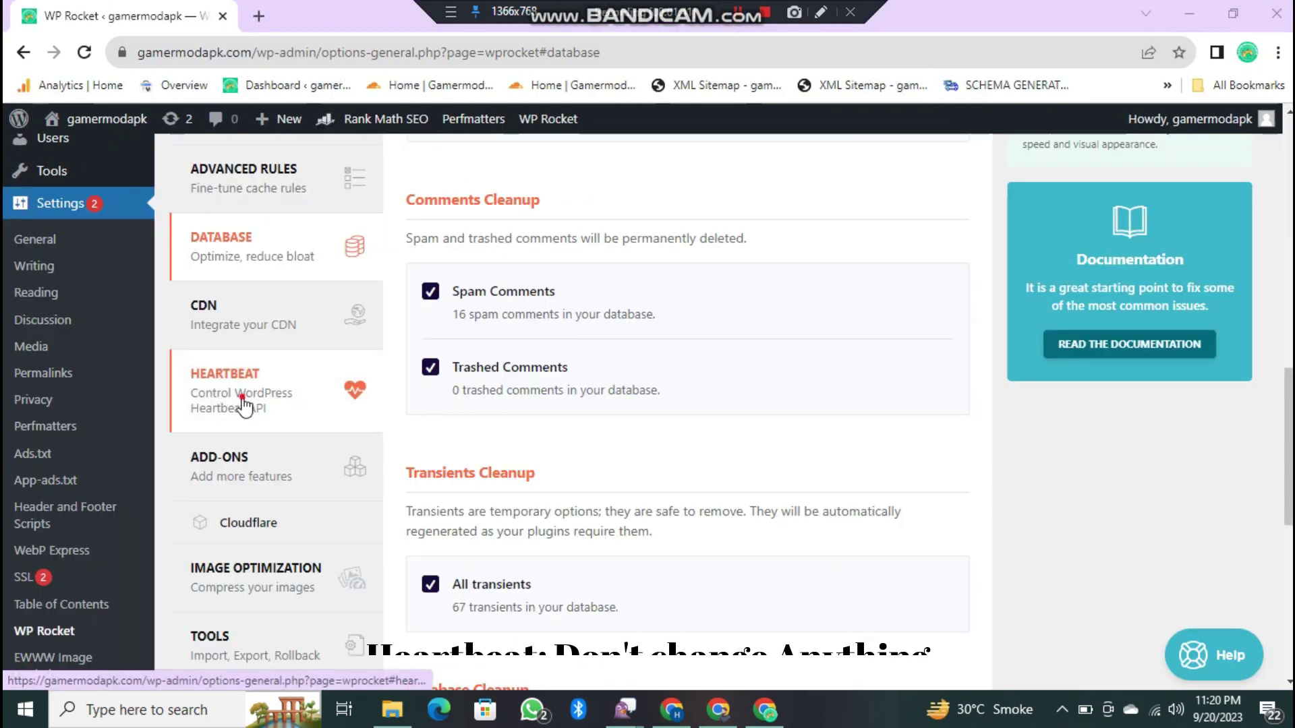
Go to the Heartbeat settings and save them with Control Heartbeat on and all behaviors at Reduce activity.
left_click(244, 404)
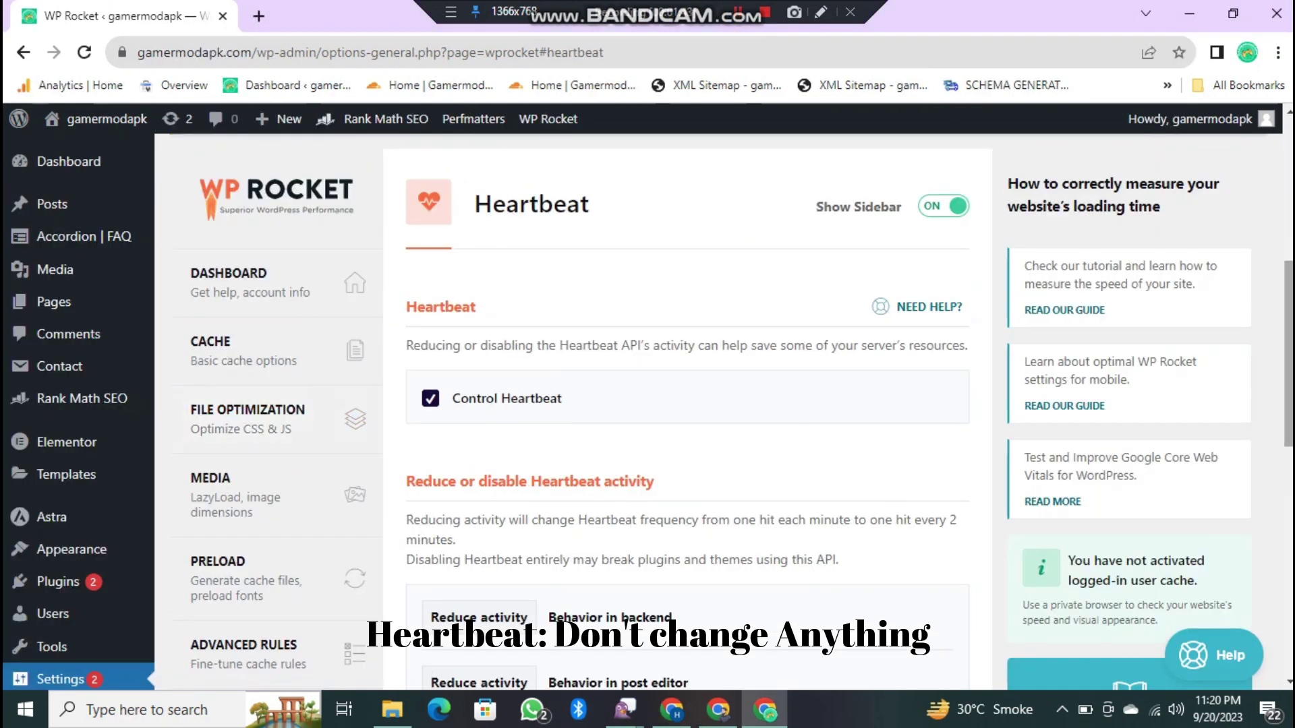
scroll(472, 472, "down", 2)
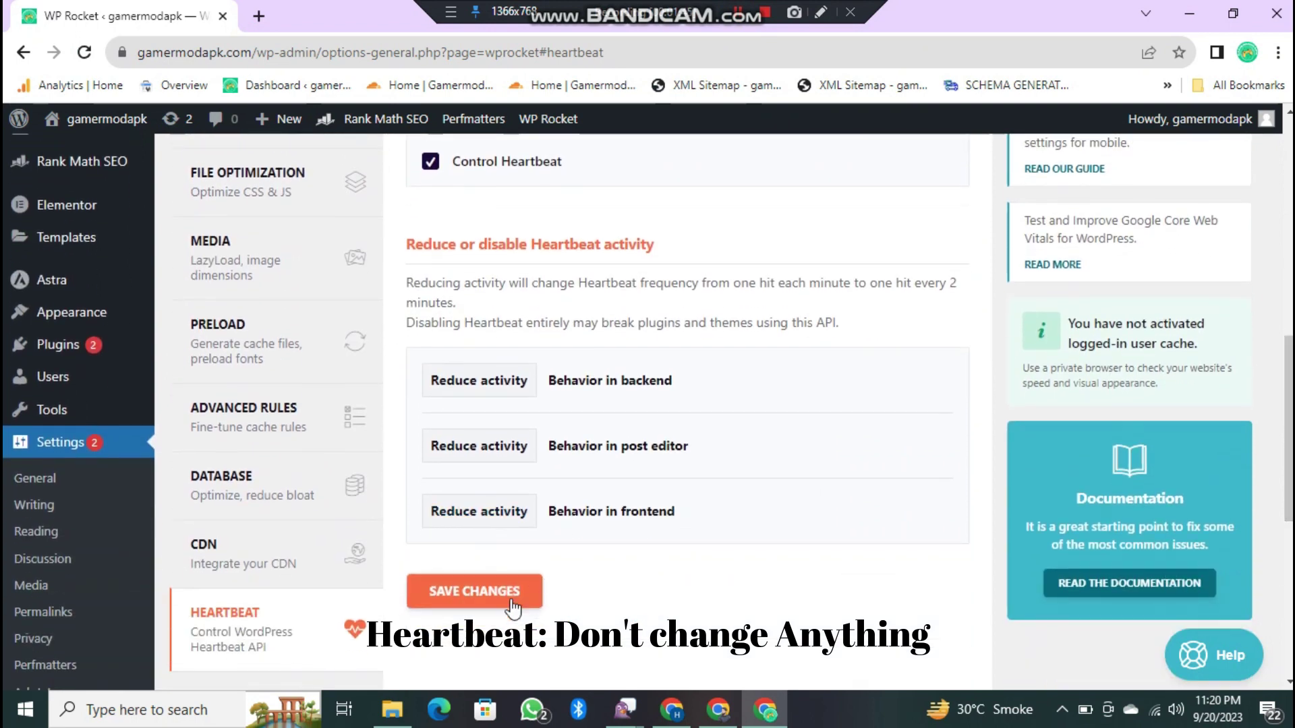
scroll(504, 600, "down", 3)
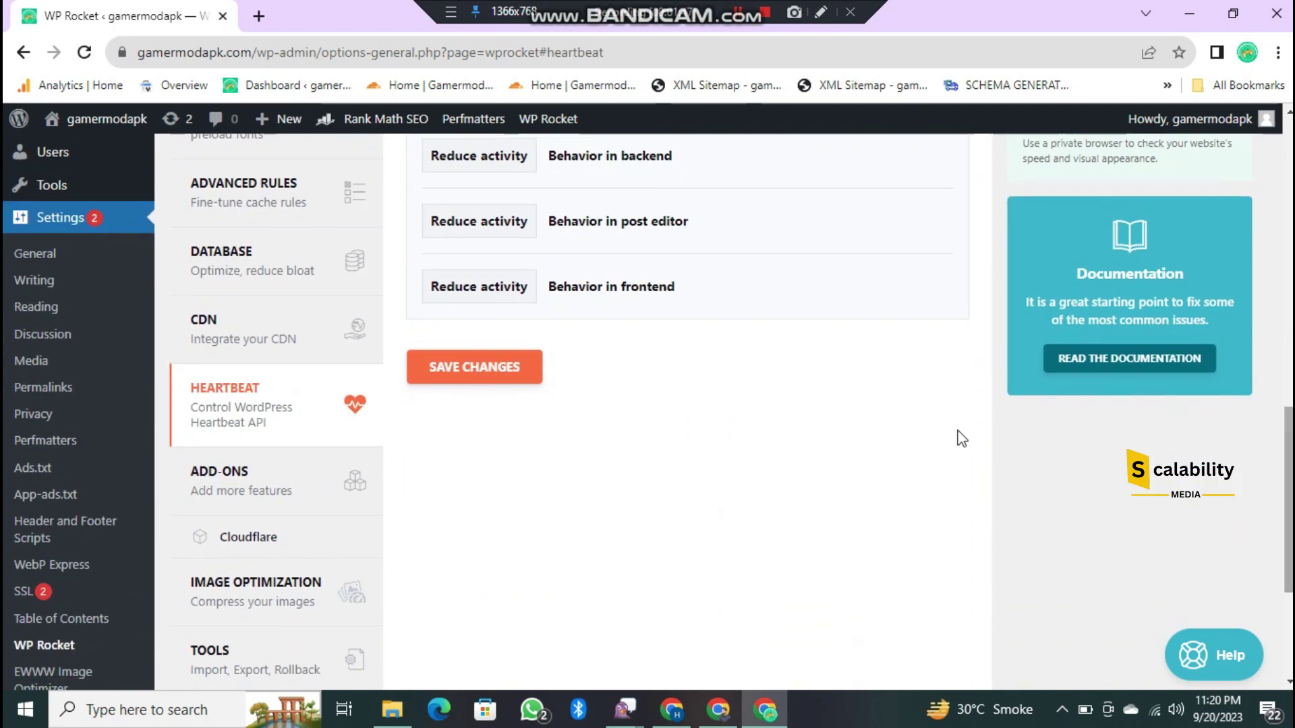
left_click(520, 369)
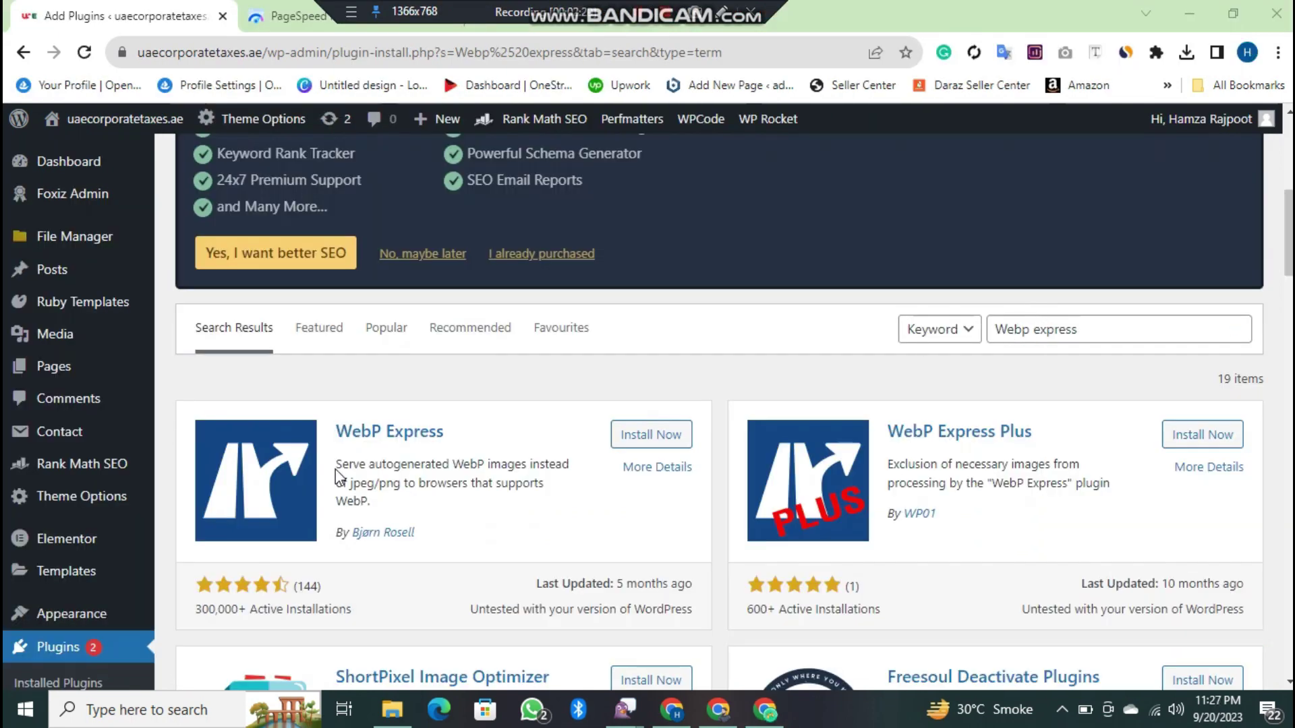
Install the WebP Express plugin, and find and install the EWWW Image Optimizer plugin.
left_click(665, 438)
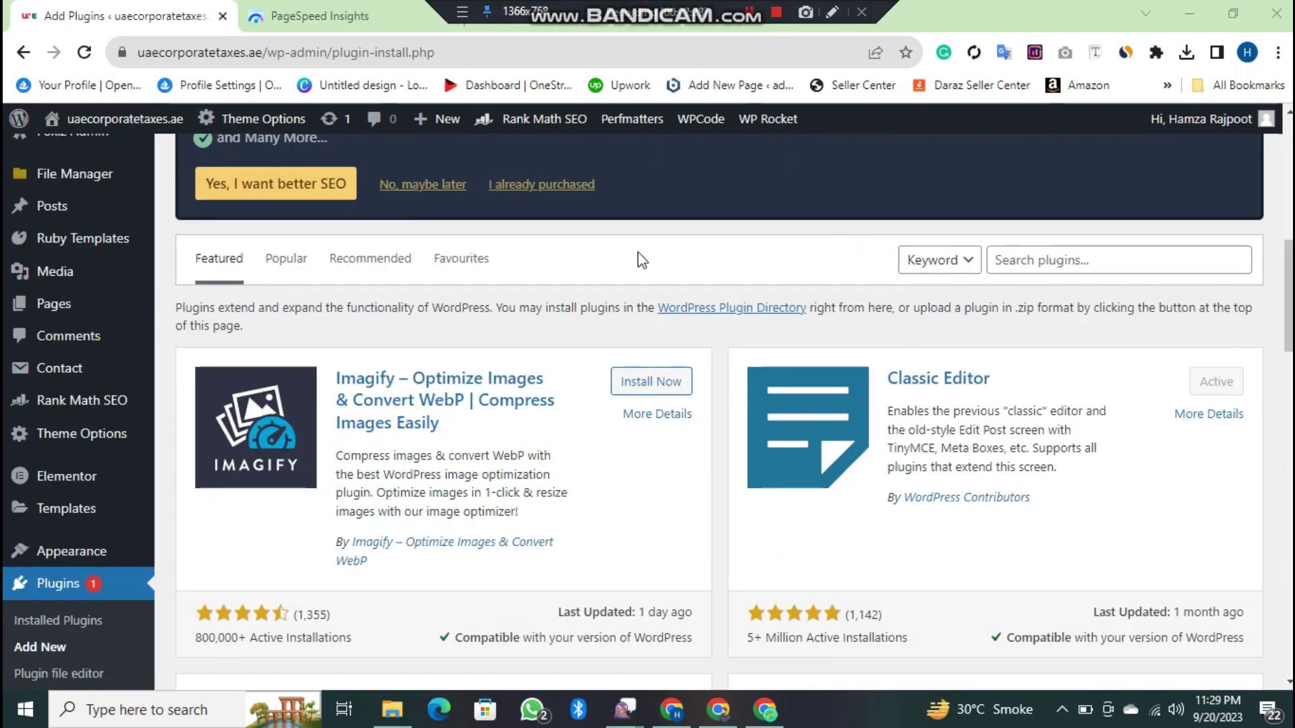
left_click(1042, 260)
type("EWWW Image Optimizer")
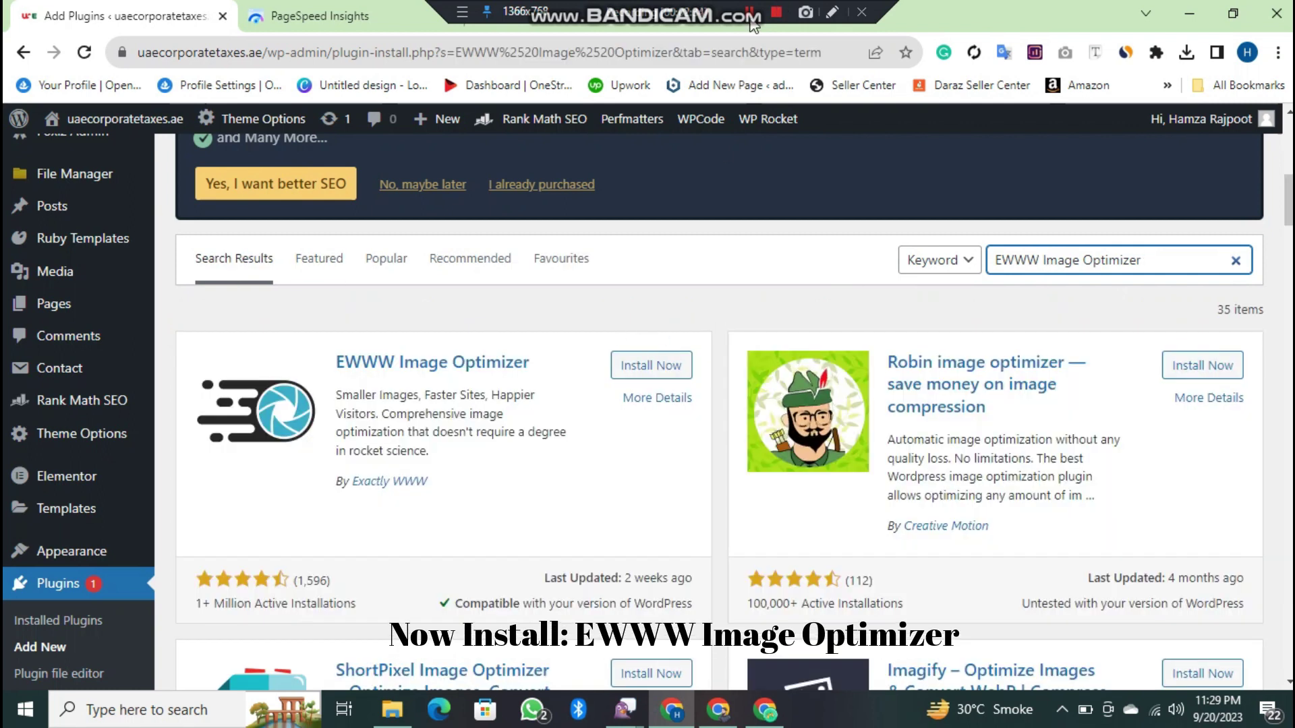
left_click(750, 12)
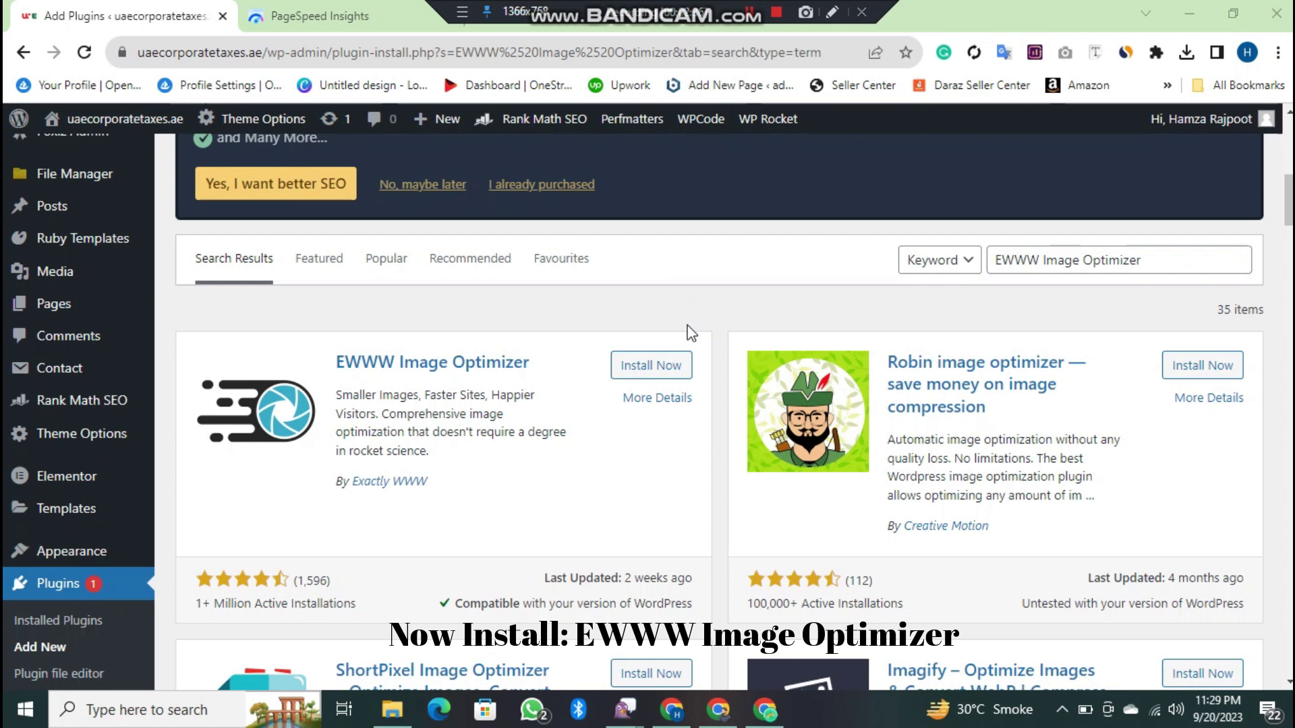
left_click(668, 365)
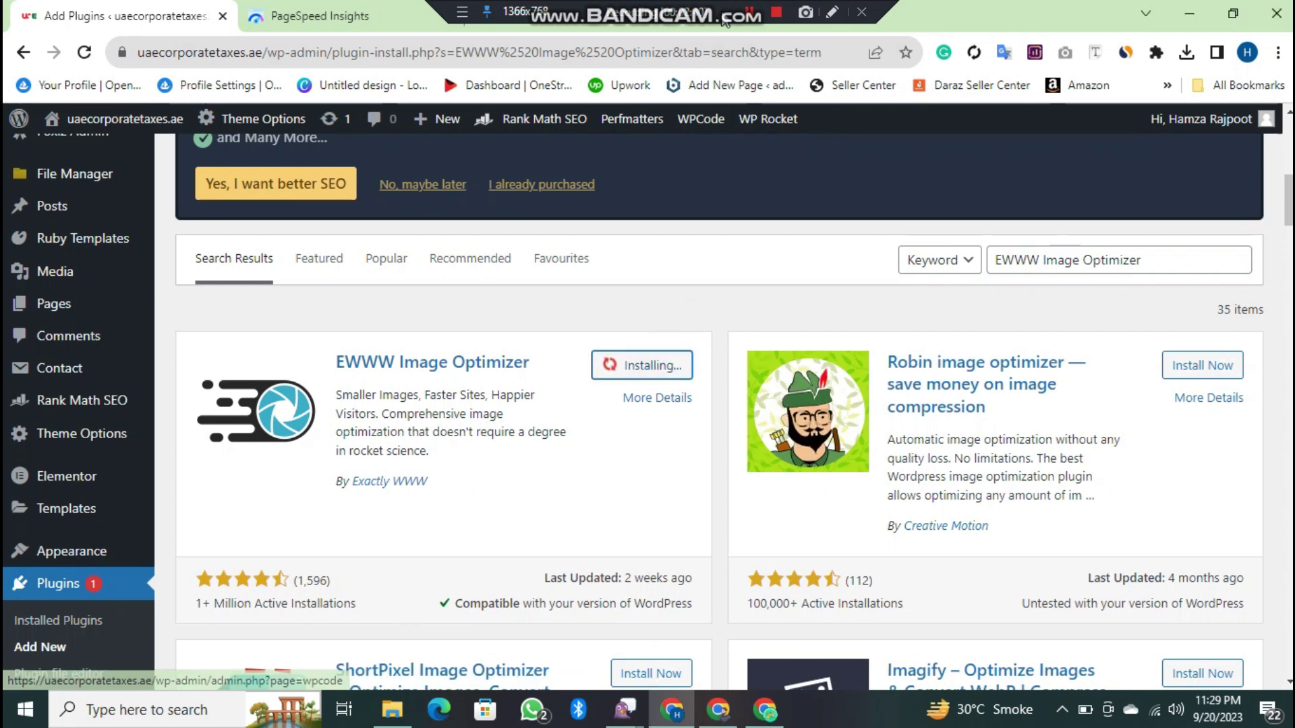
left_click(750, 12)
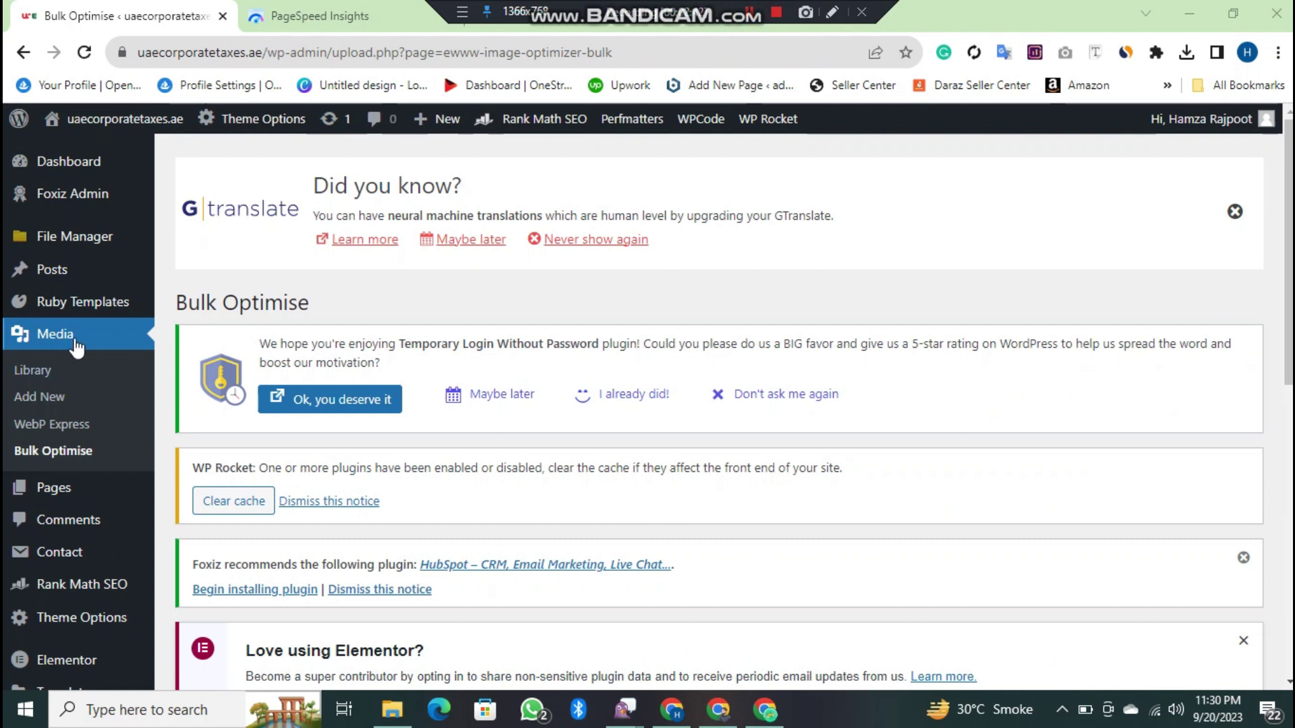
Scan the Media Library for unoptimised images with Bulk Optimise and start optimising the images it finds.
left_click(75, 368)
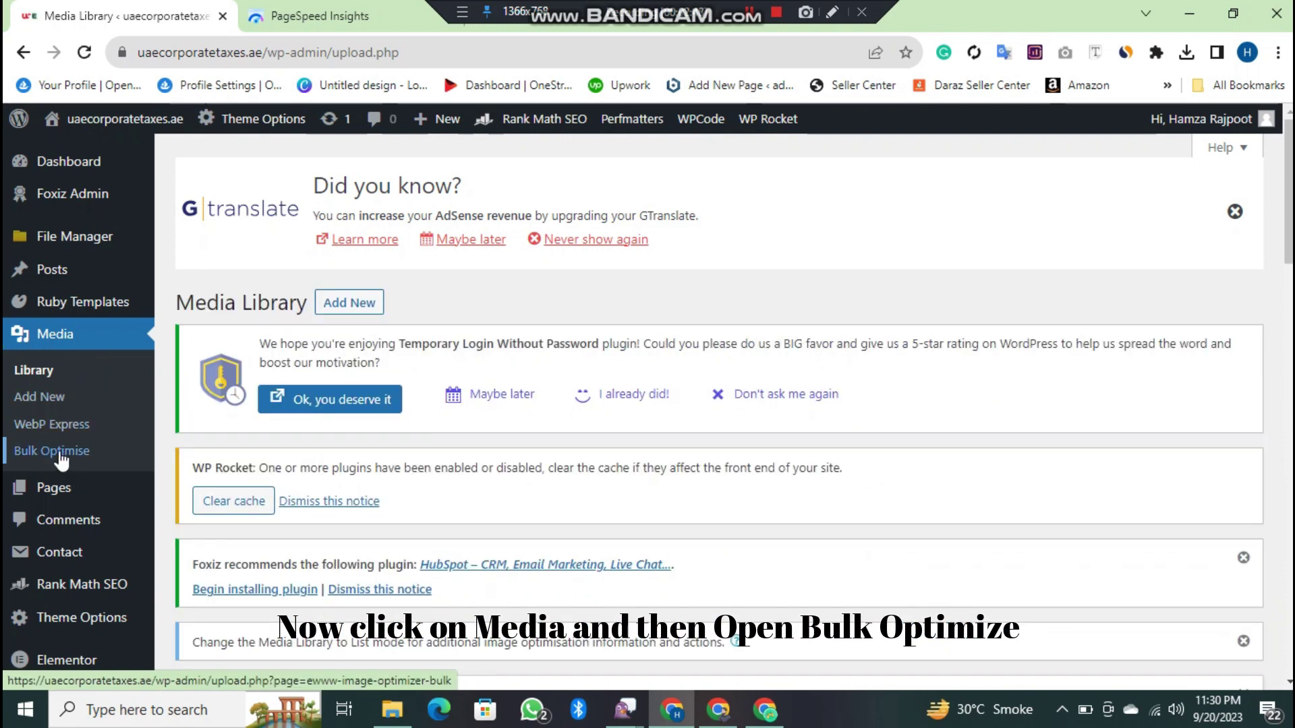
left_click(59, 453)
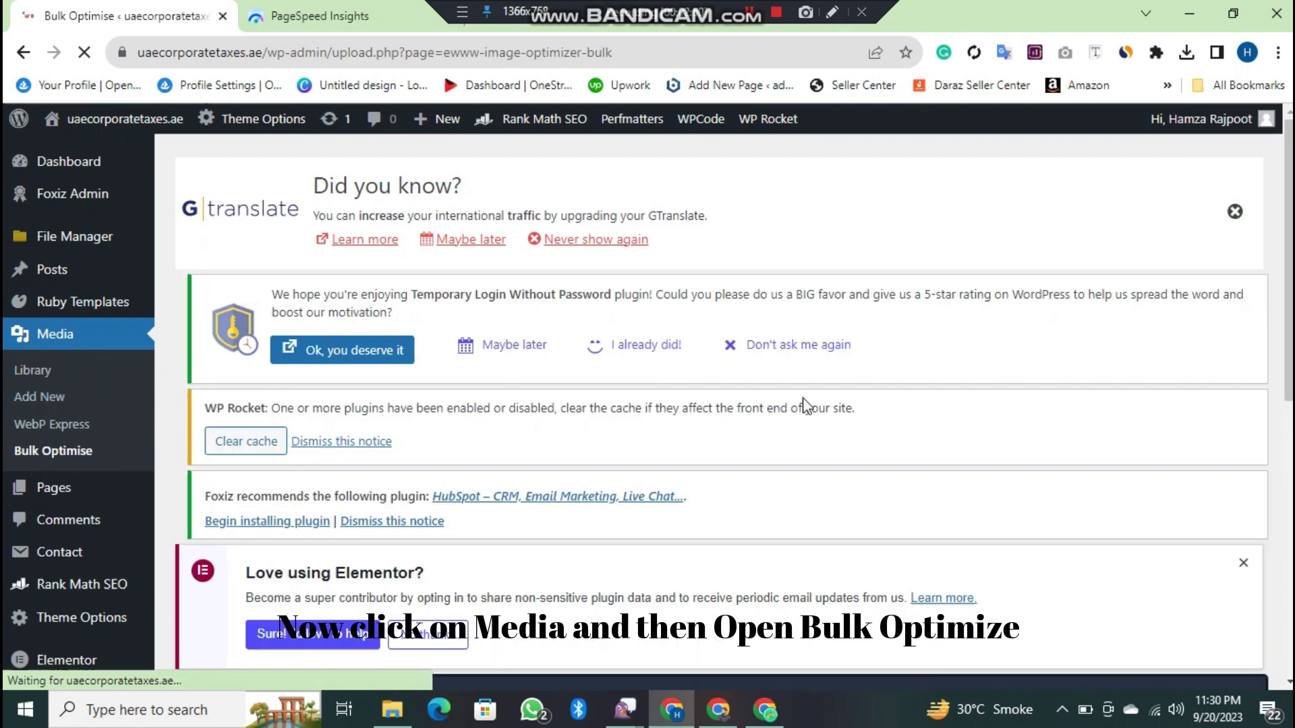
scroll(733, 407, "down", 8)
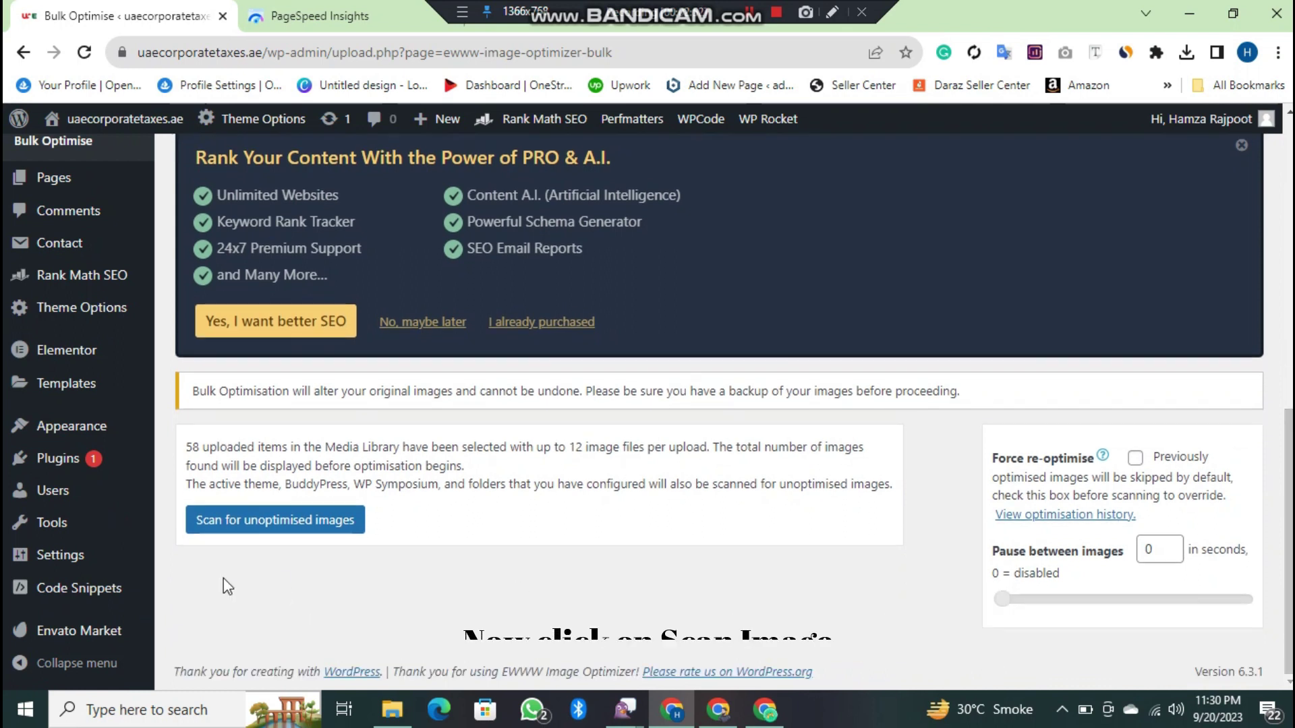
left_click(298, 523)
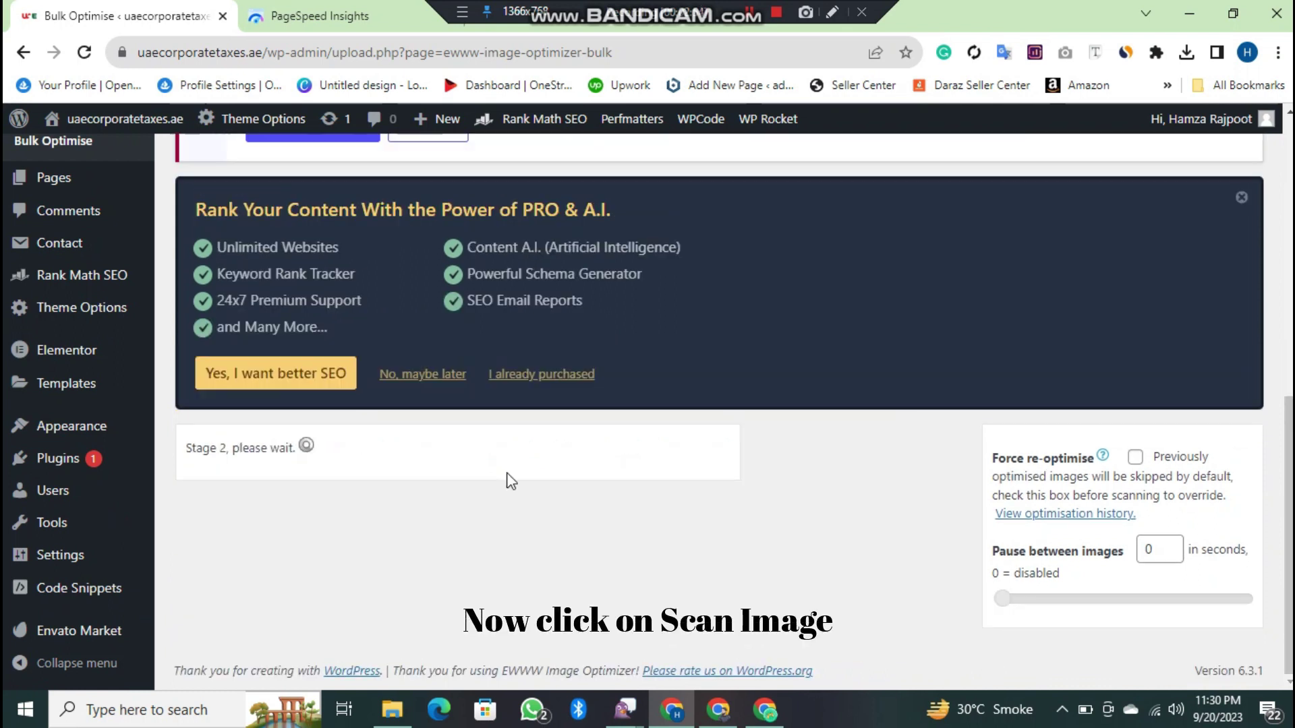
left_click(750, 18)
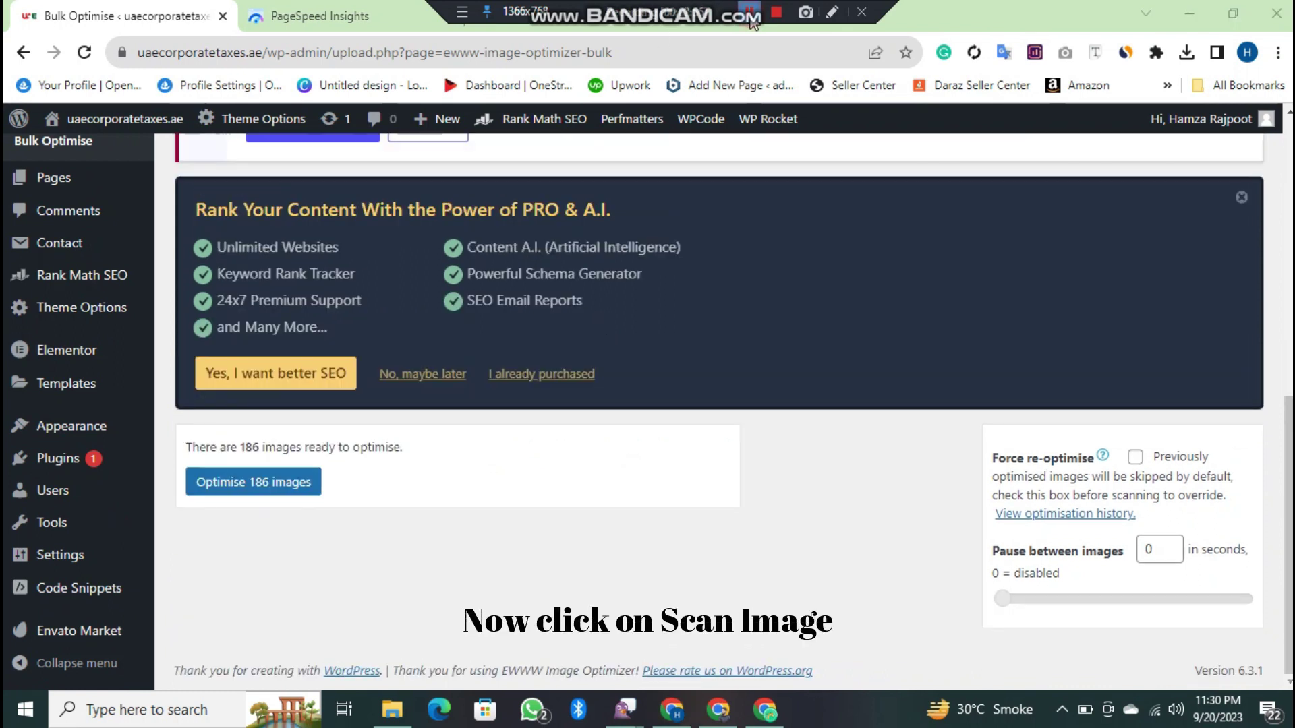
left_click(280, 482)
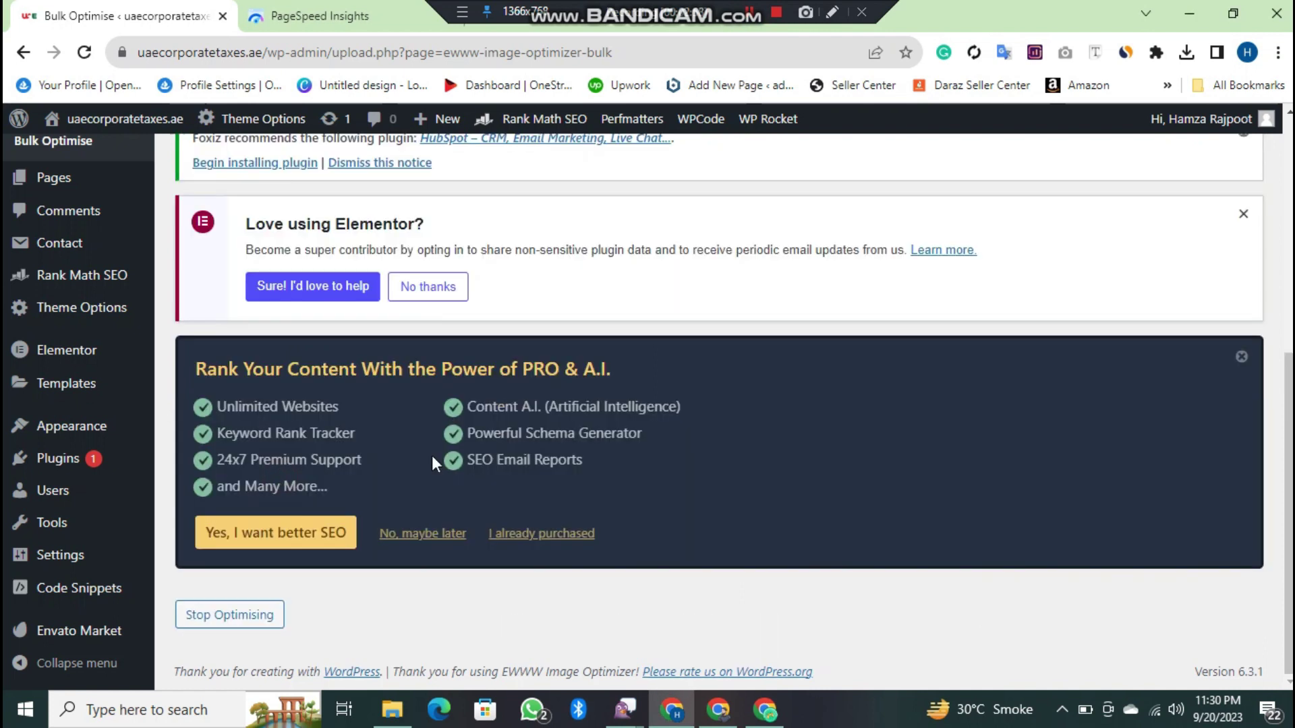
Open the settings of the Perfmatters plugin from the installed plugins and go to its General options.
scroll(309, 483, "down", 2)
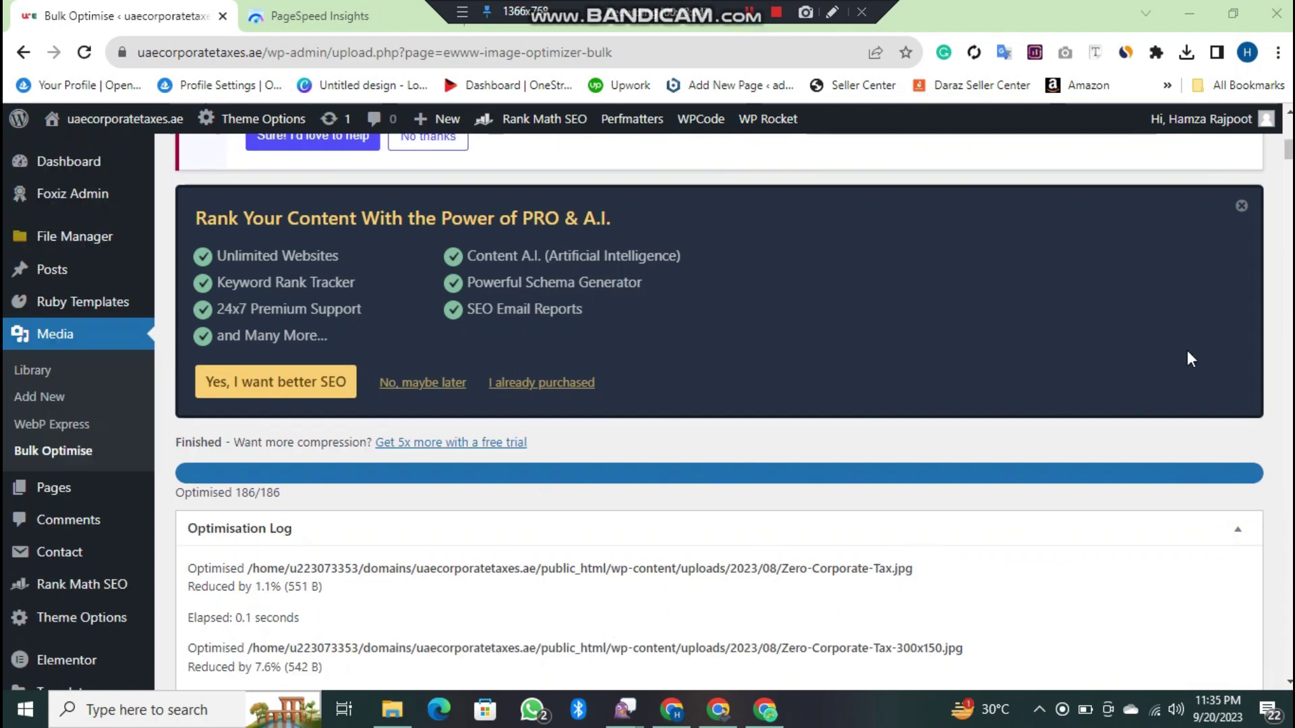
scroll(1220, 550, "down", 10)
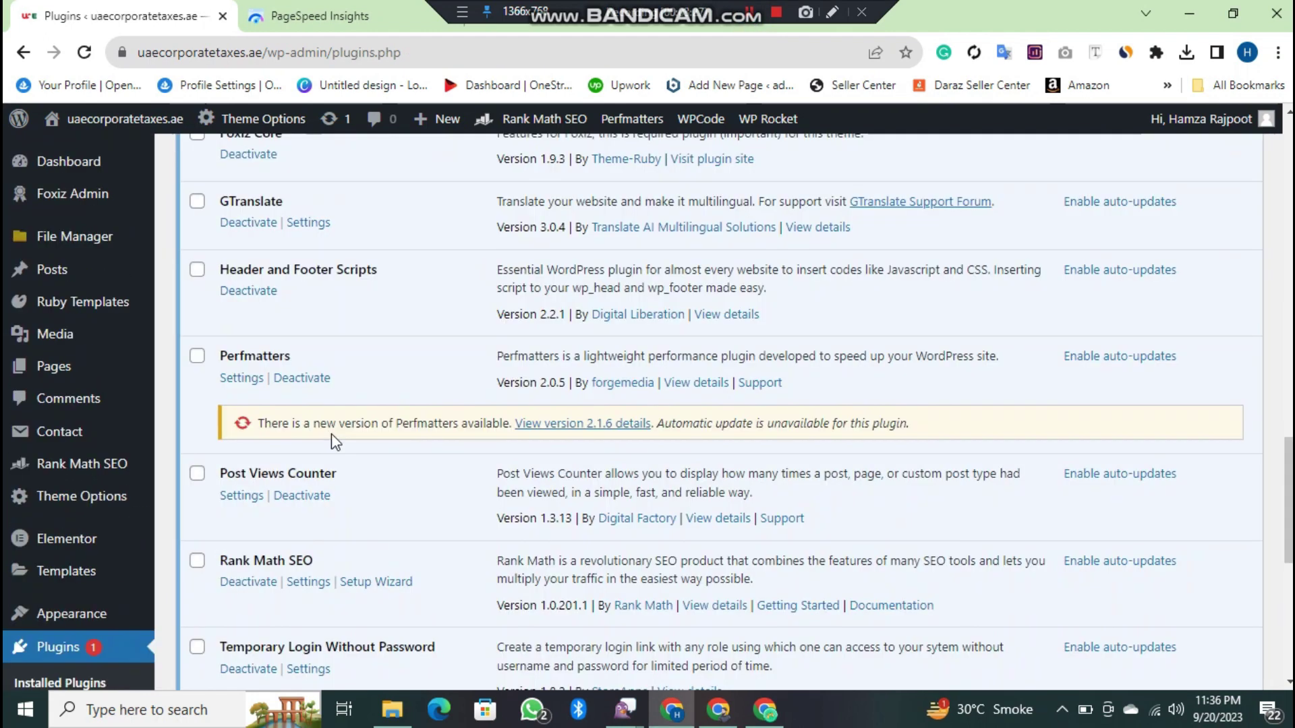
left_click(241, 379)
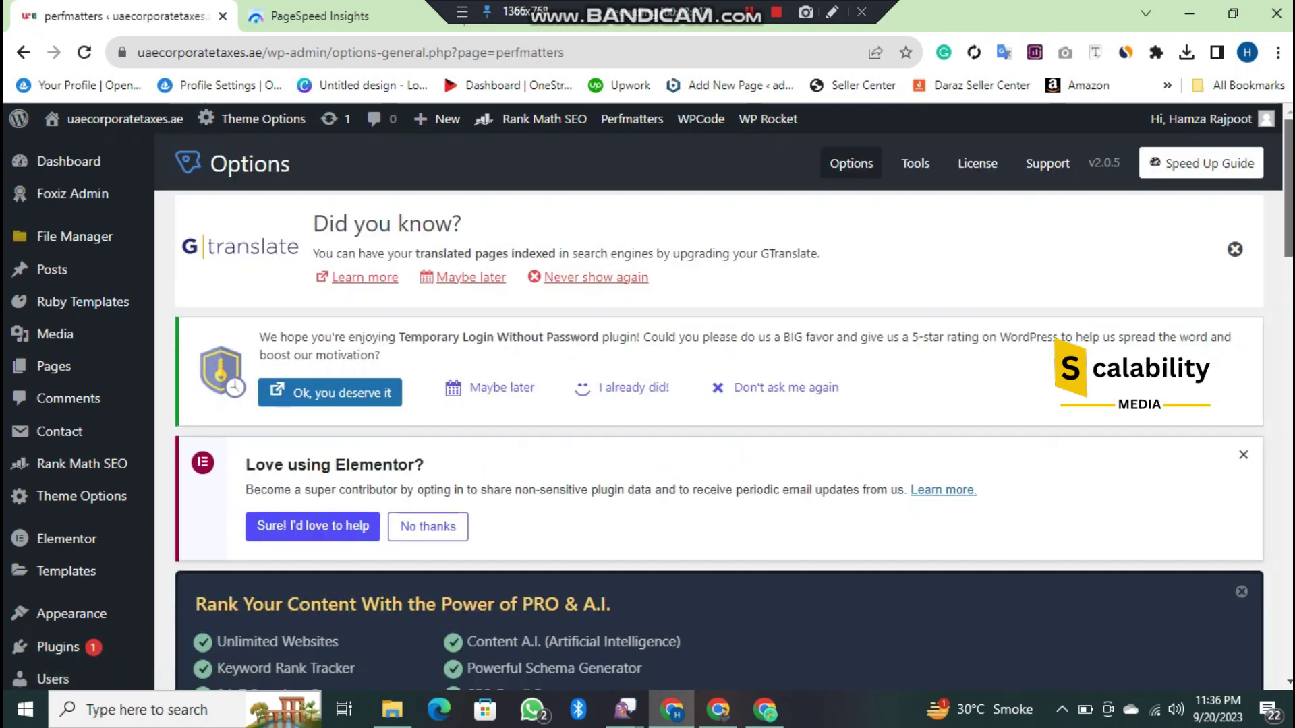
scroll(1095, 207, "down", 10)
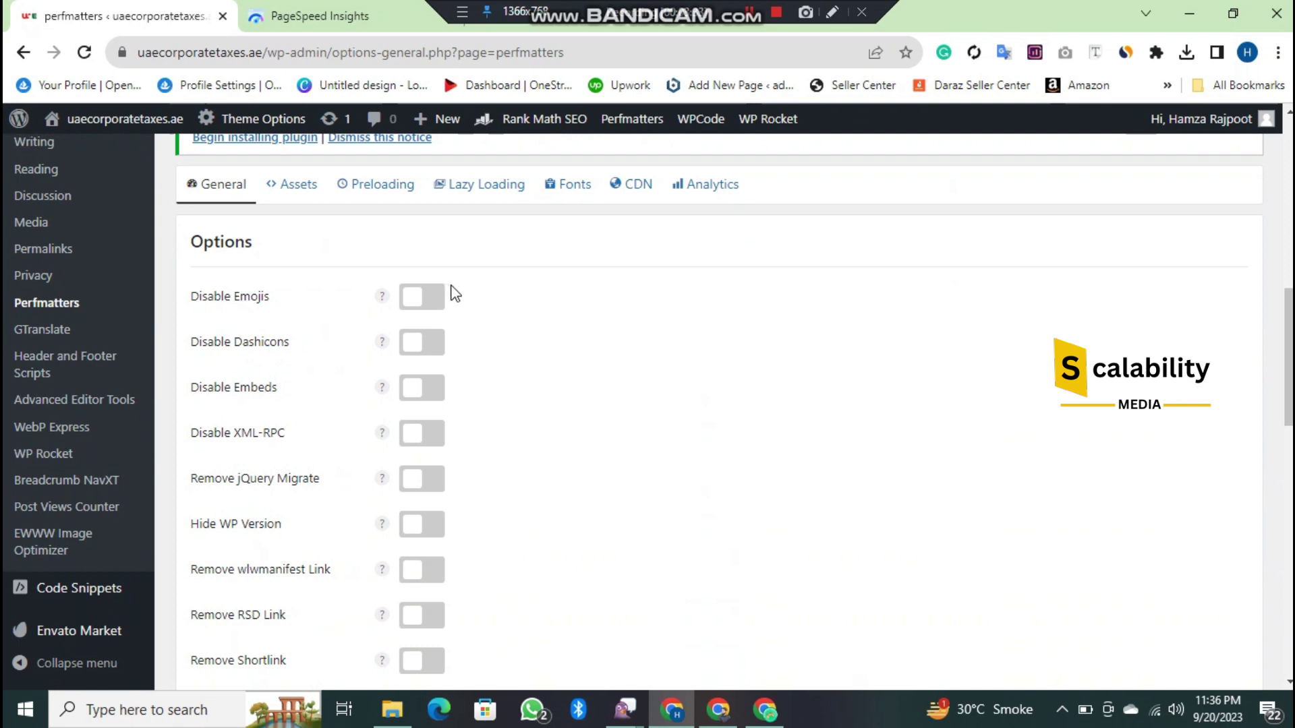
Enable Disable Emojis, Disable Dashicons, Disable Embeds and Disable XML-RPC in the General options.
left_click(435, 297)
left_click(427, 342)
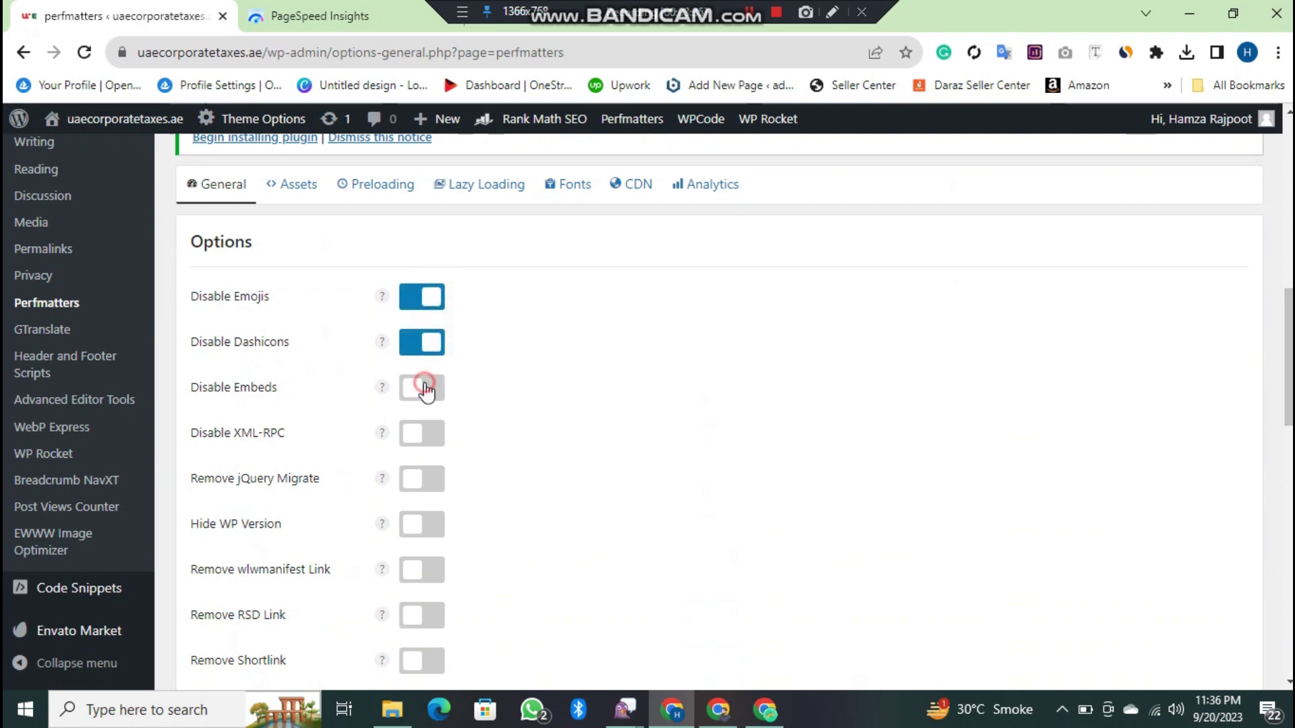
left_click(428, 386)
left_click(427, 432)
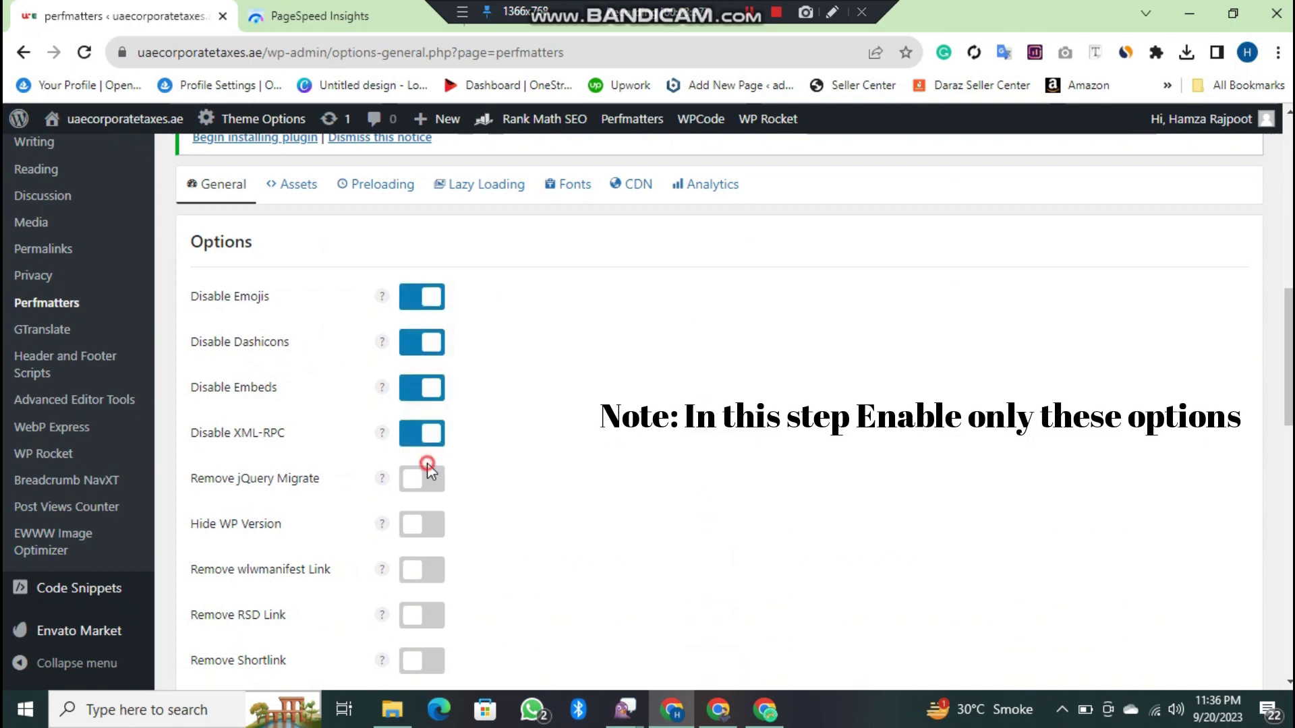
Enable Remove jQuery Migrate, Hide WP Version, Remove wlwmanifest Link and Remove RSD Link.
left_click(427, 479)
left_click(750, 12)
left_click(431, 528)
left_click(432, 570)
left_click(433, 614)
Enable Remove Shortlink, Disable RSS Feeds, Remove RSS Feed Links and Disable Self Pingbacks.
scroll(433, 617, "down", 4)
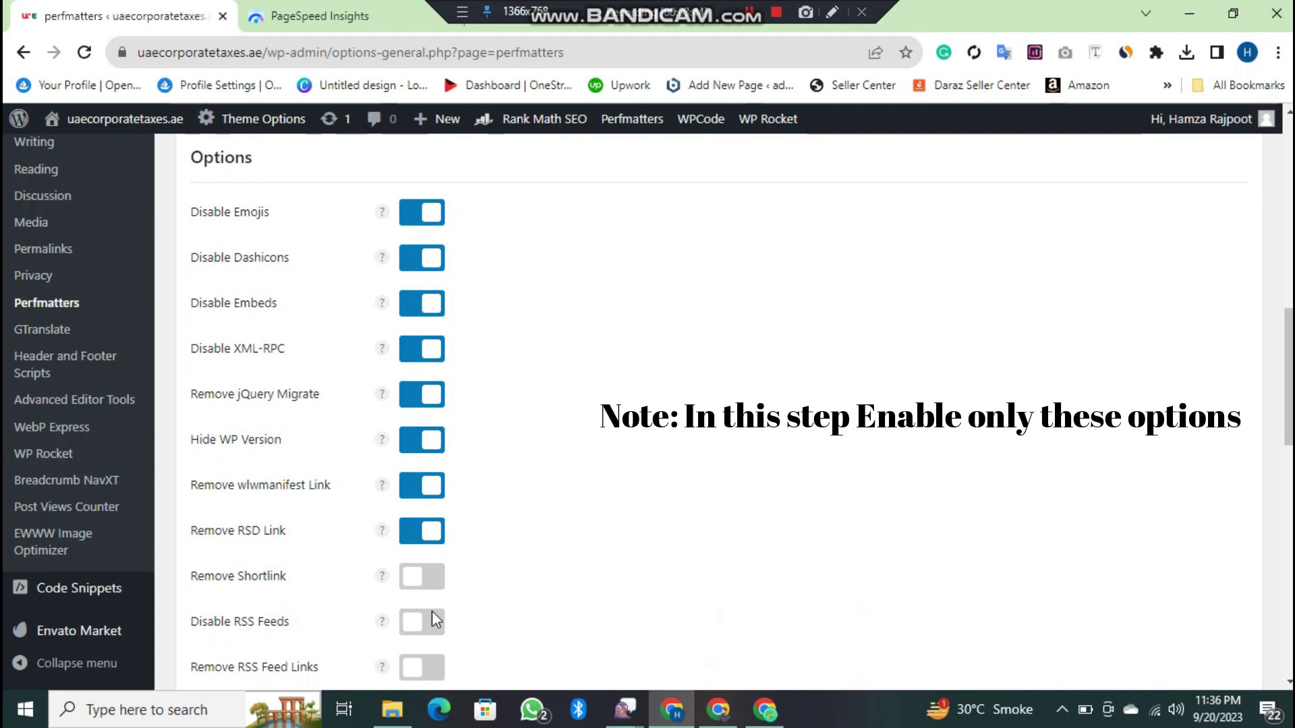
left_click(420, 394)
left_click(422, 442)
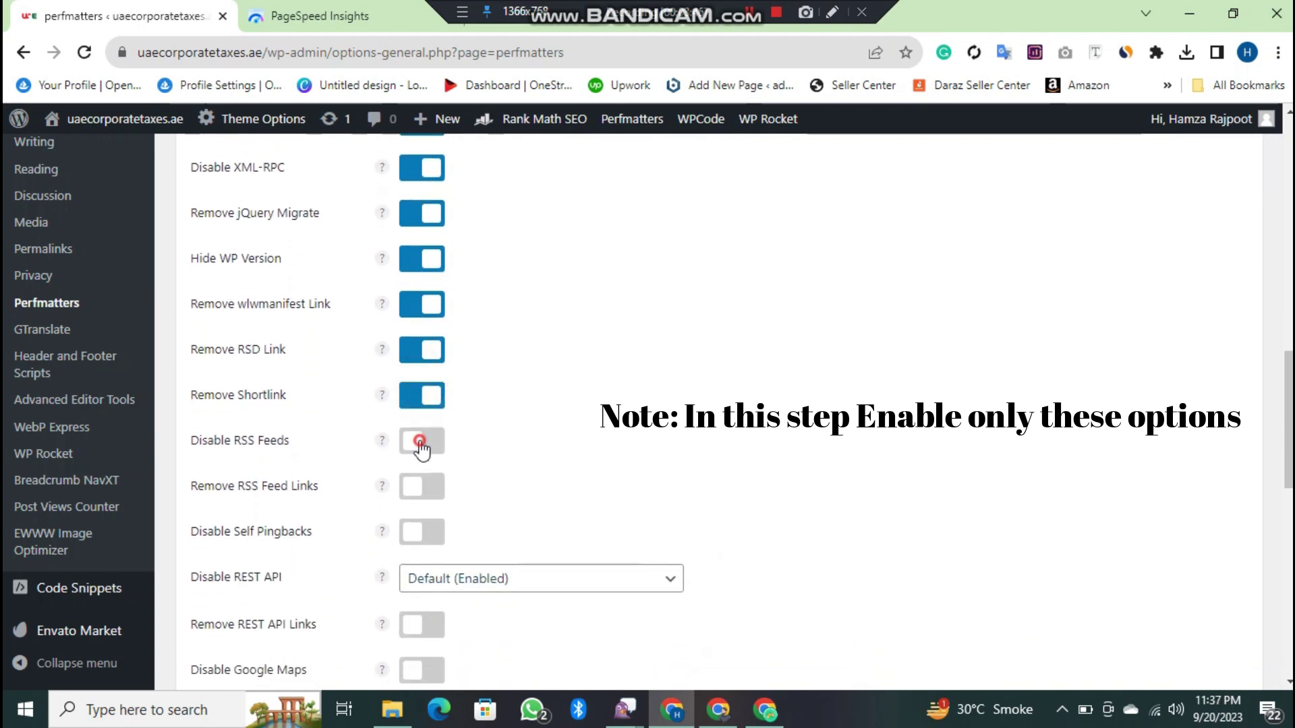
left_click(423, 479)
left_click(425, 530)
Enable Remove REST API Links, Disable Google Maps and Disable Password Strength Meter, and save the General options.
left_click(424, 629)
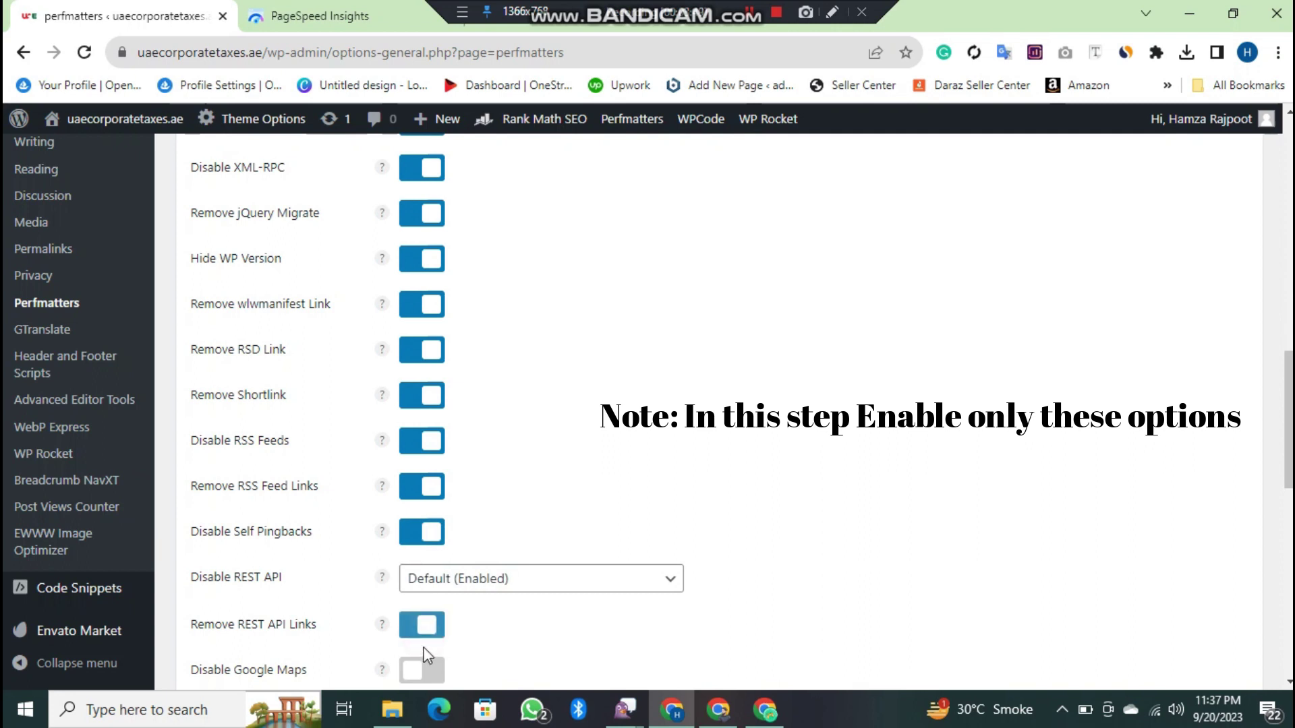
left_click(423, 669)
scroll(424, 667, "down", 5)
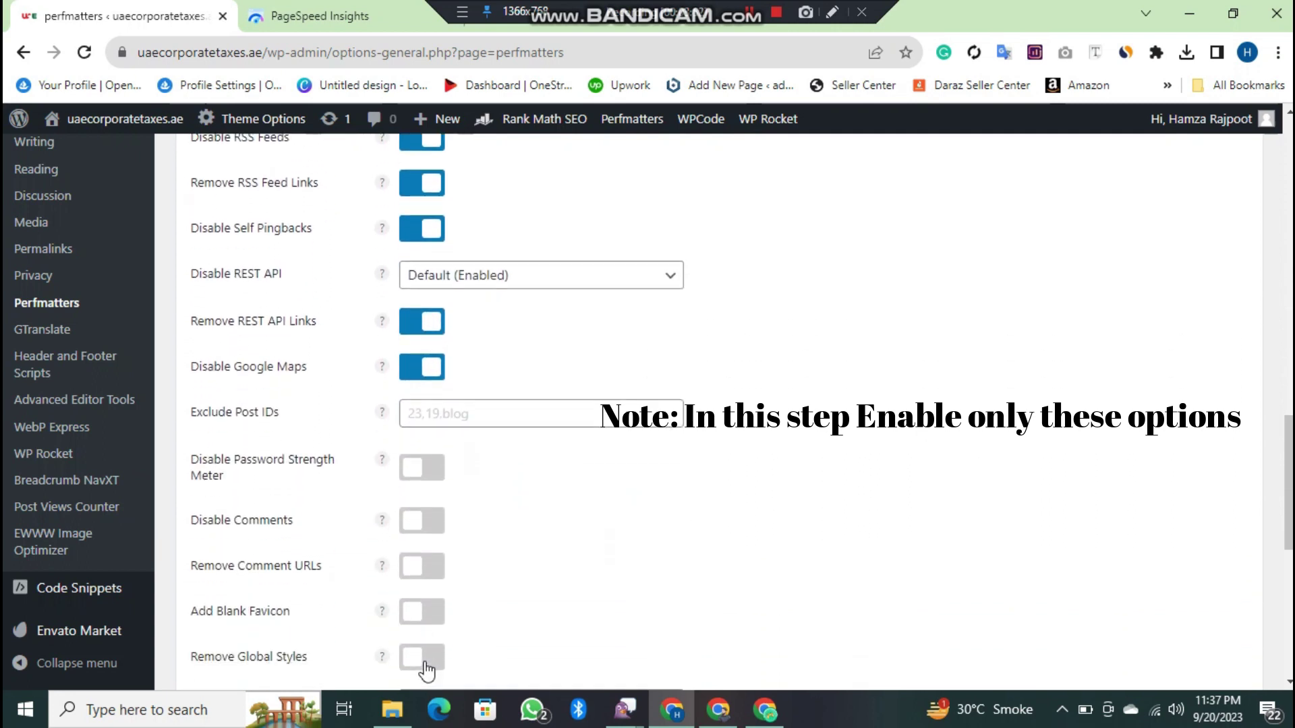
left_click(425, 472)
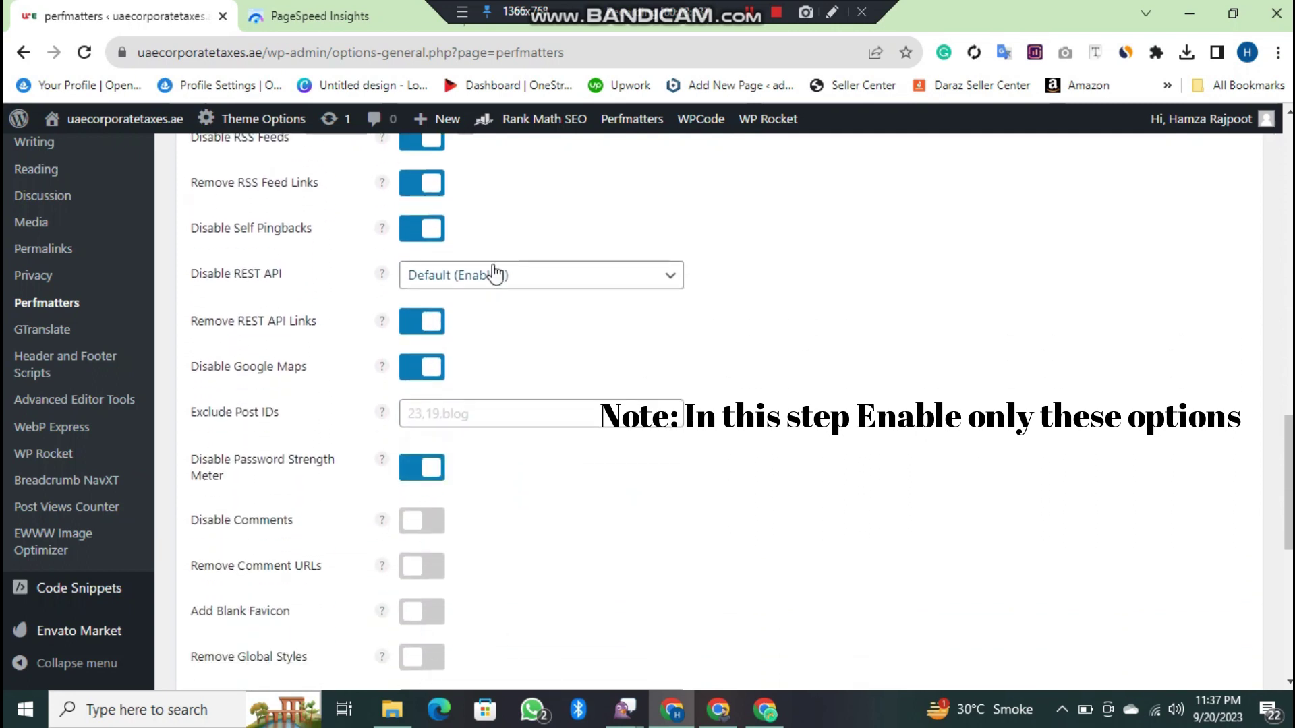
scroll(836, 240, "down", 2)
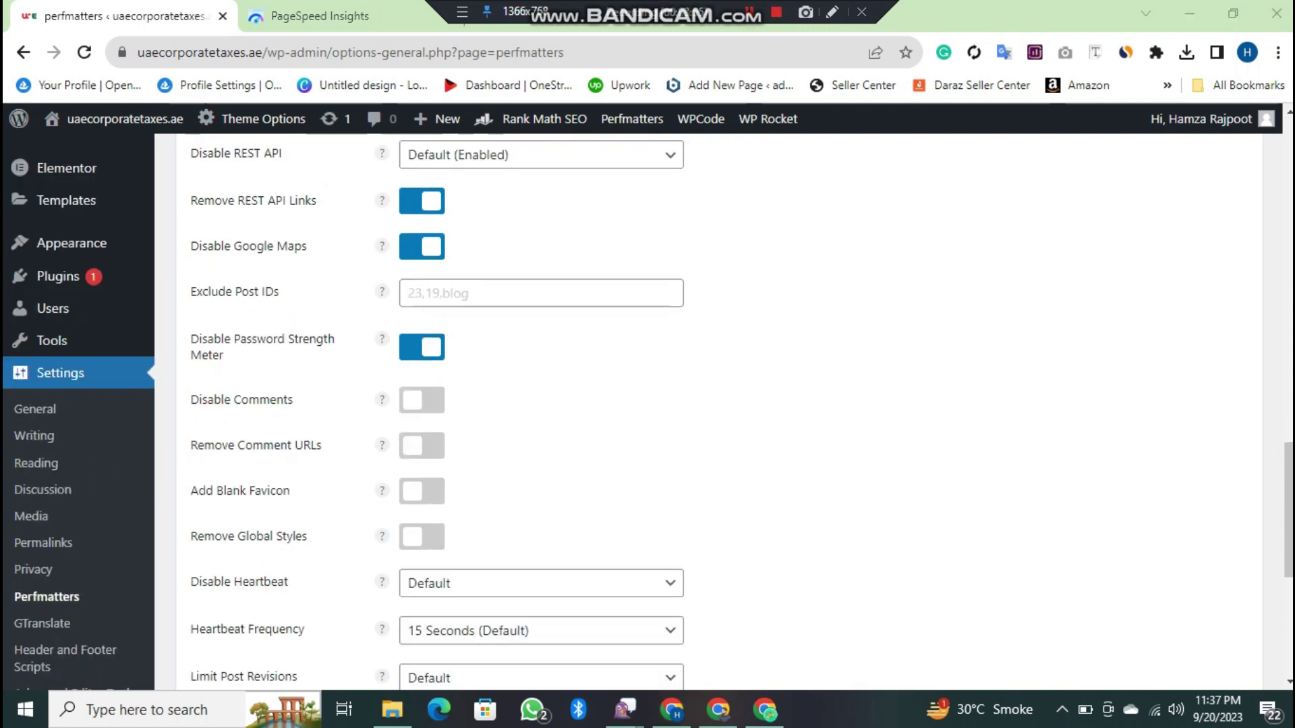
scroll(715, 412, "down", 6)
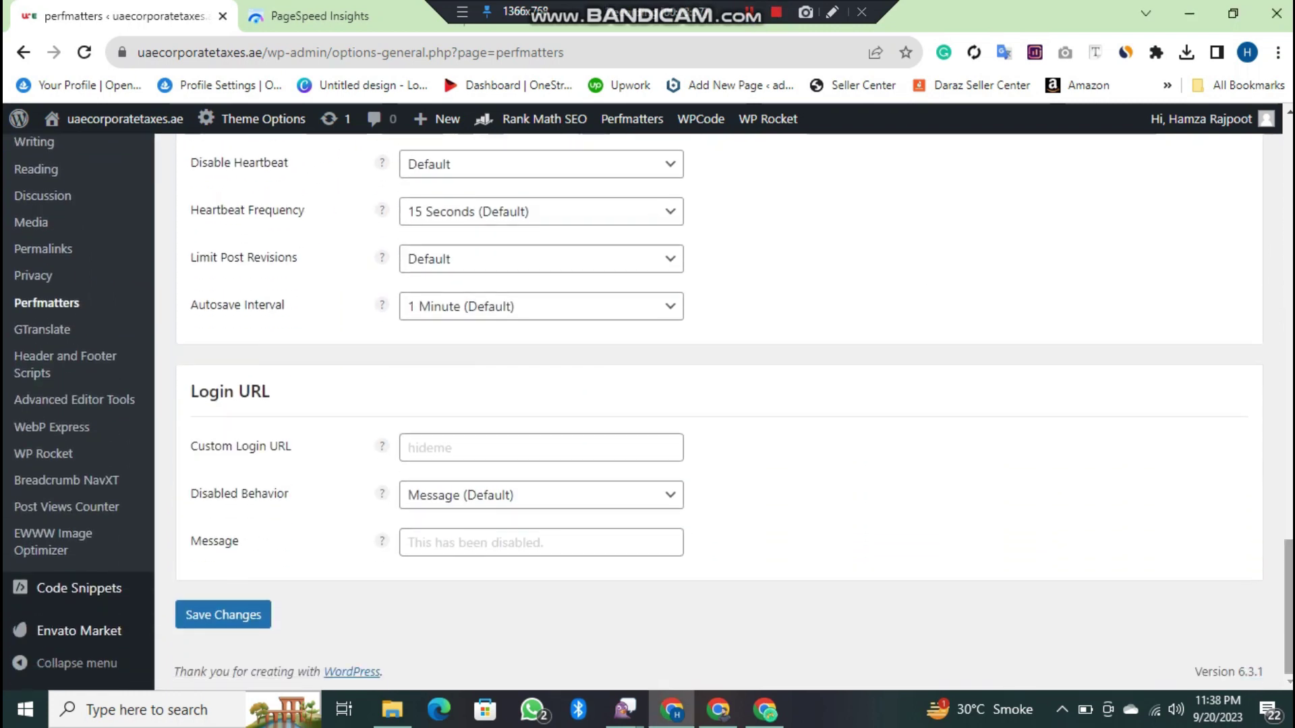
left_click(230, 624)
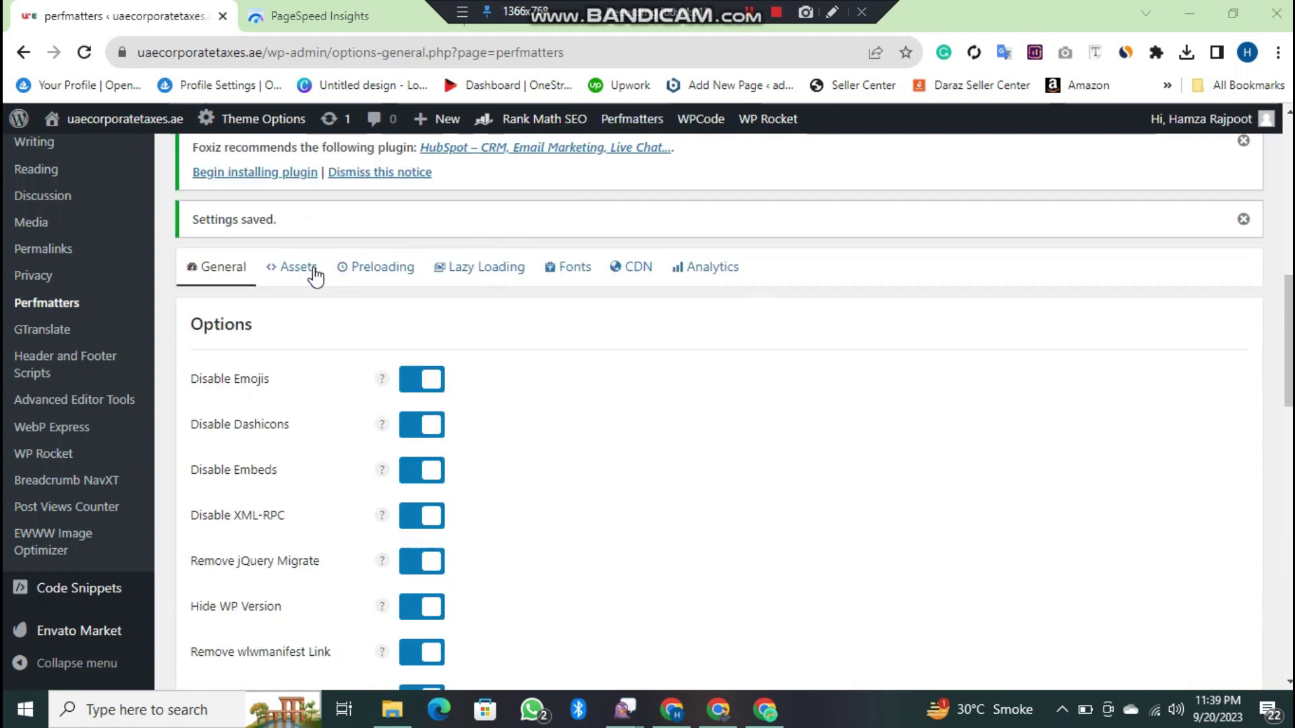
Enable Script Manager and Defer Javascript in the Perfmatters Assets settings.
left_click(314, 275)
left_click(423, 380)
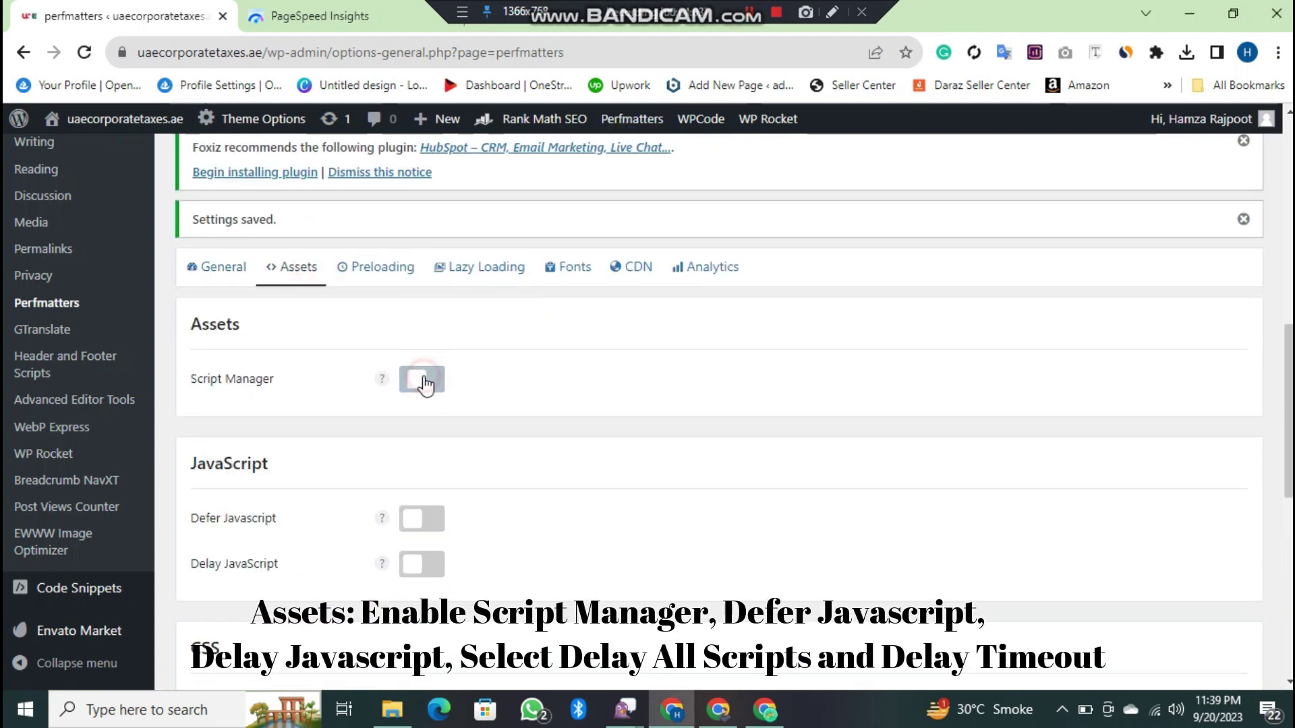
left_click(427, 526)
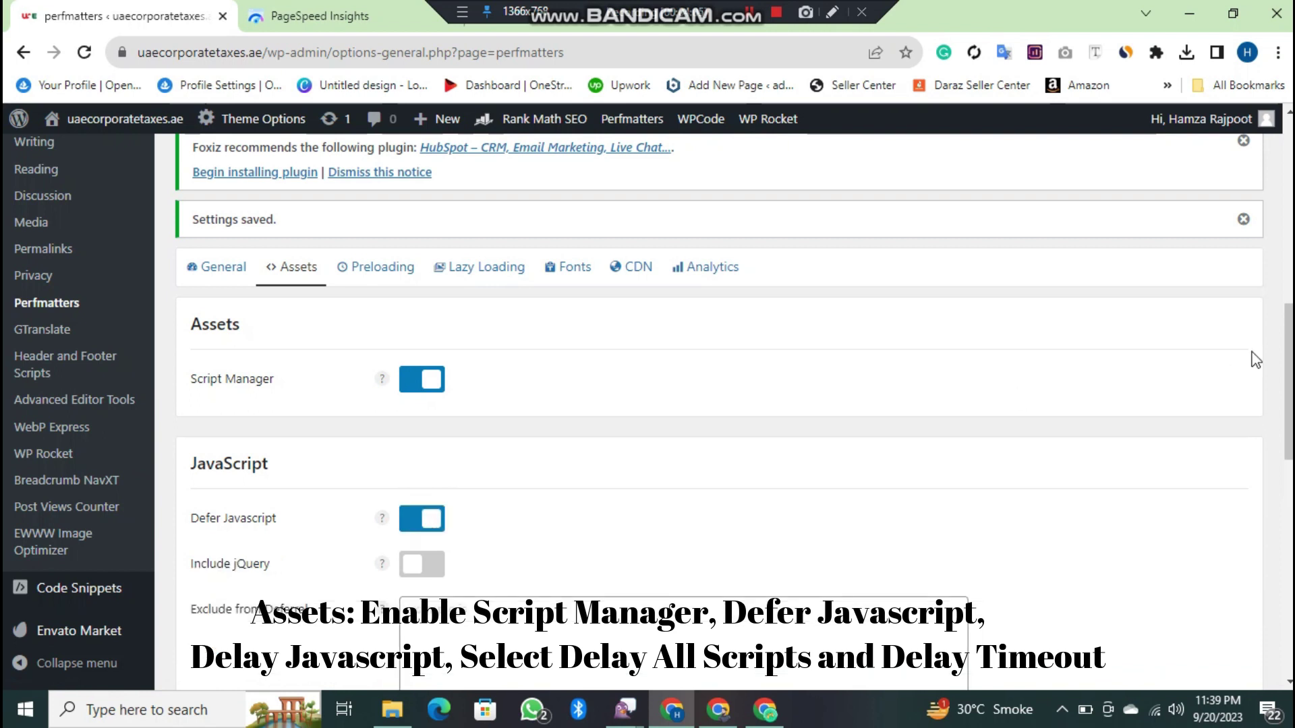
Enable Delay JavaScript with the delay behavior set to Delay All Scripts, and turn on Delay Timeout.
scroll(1288, 378, "down", 1)
scroll(583, 437, "down", 5)
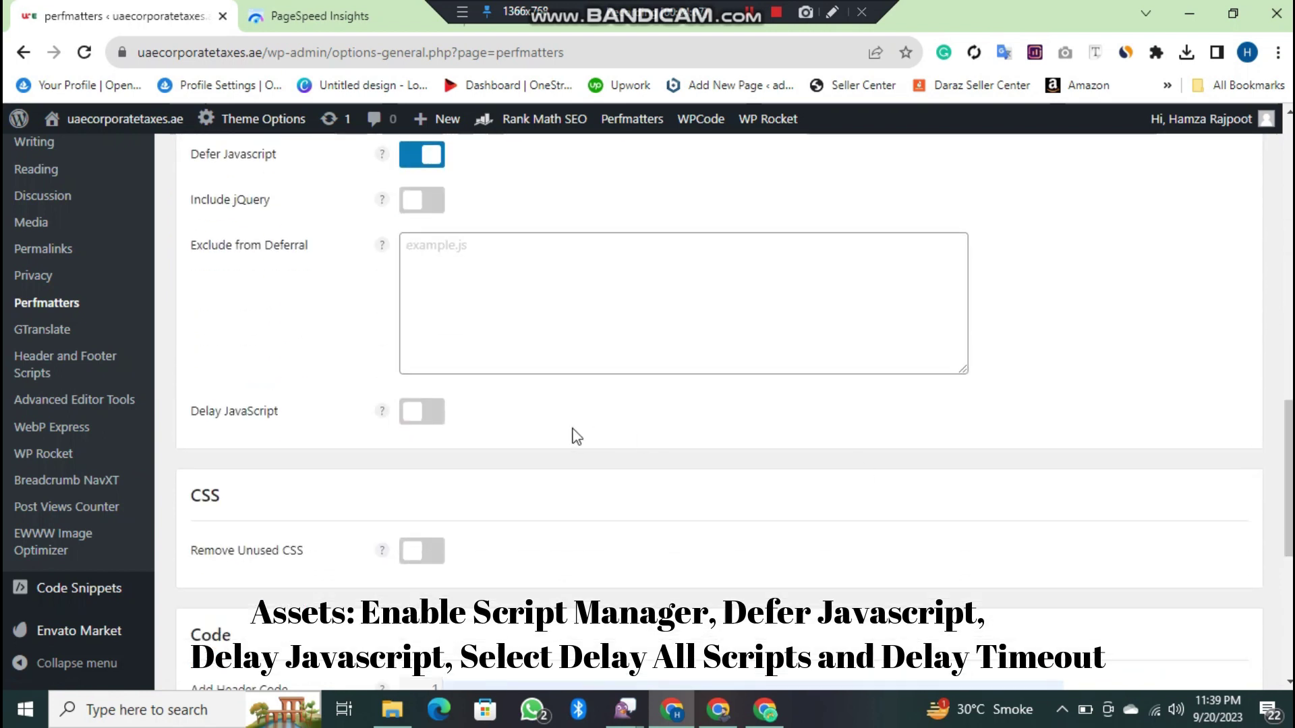
left_click(409, 418)
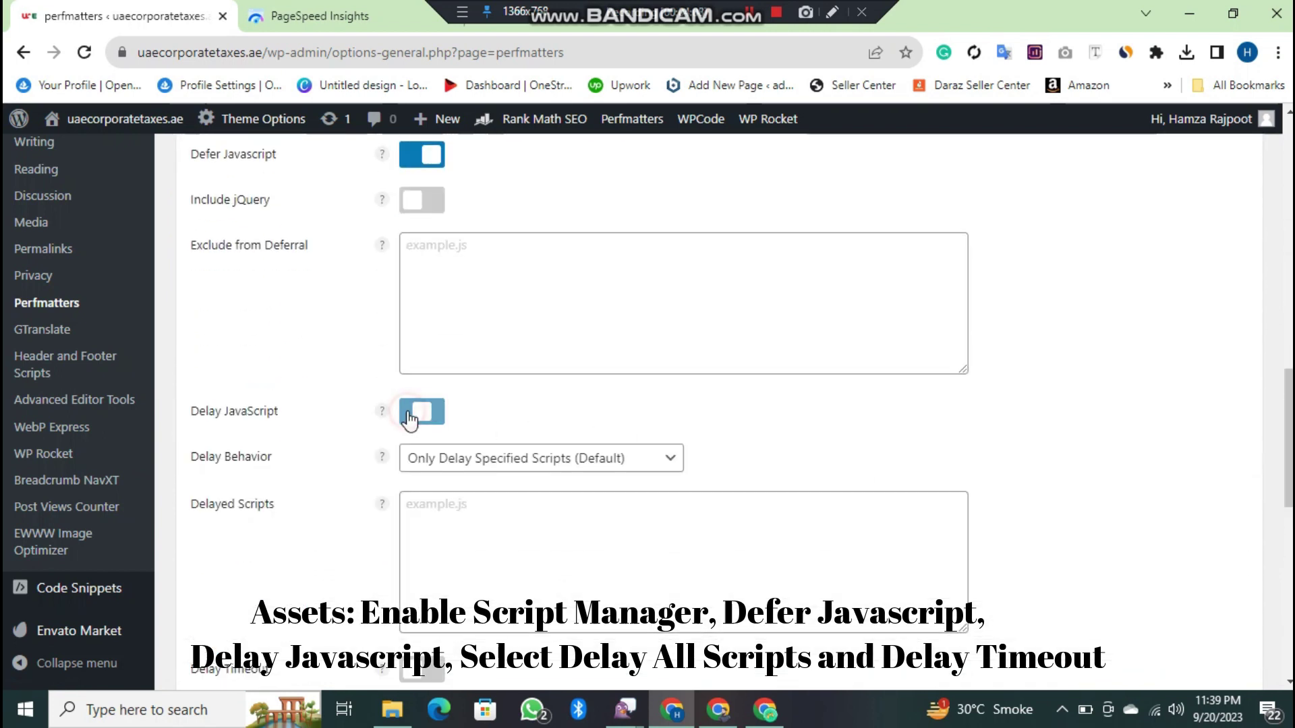
left_click(628, 458)
left_click(504, 502)
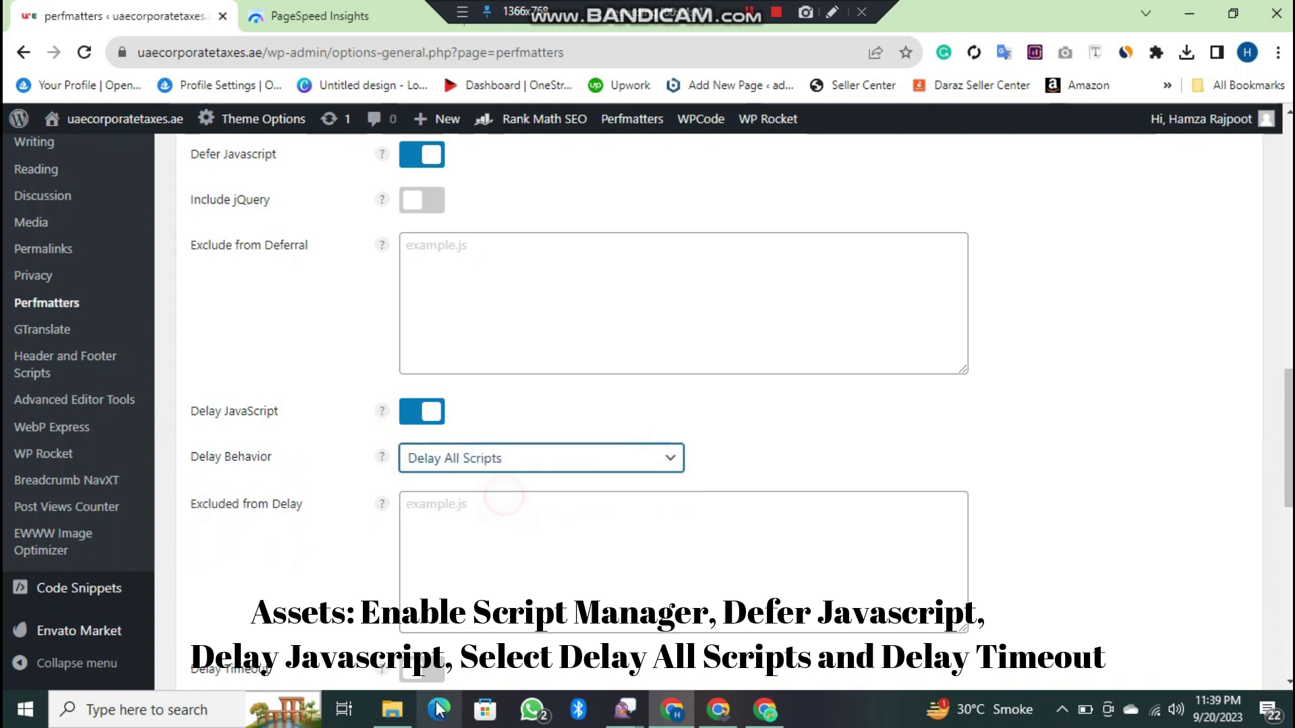
left_click(420, 678)
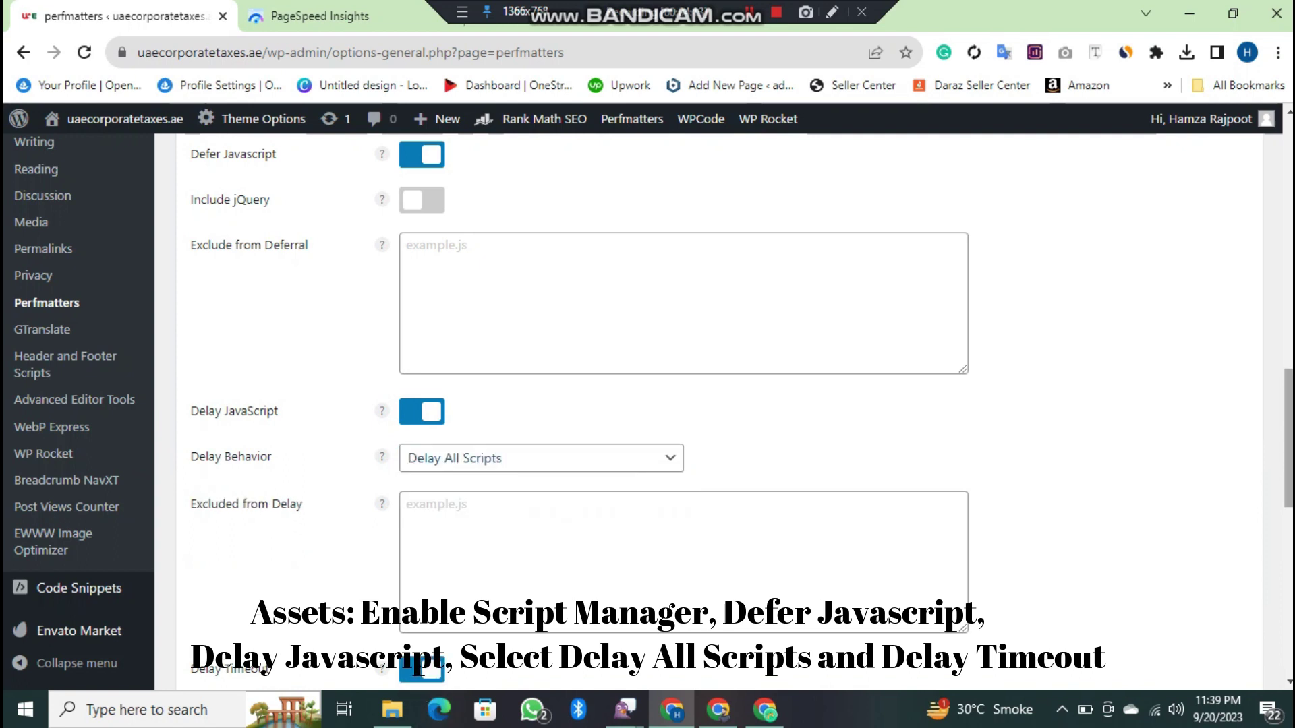
scroll(265, 667, "down", 5)
scroll(265, 669, "down", 5)
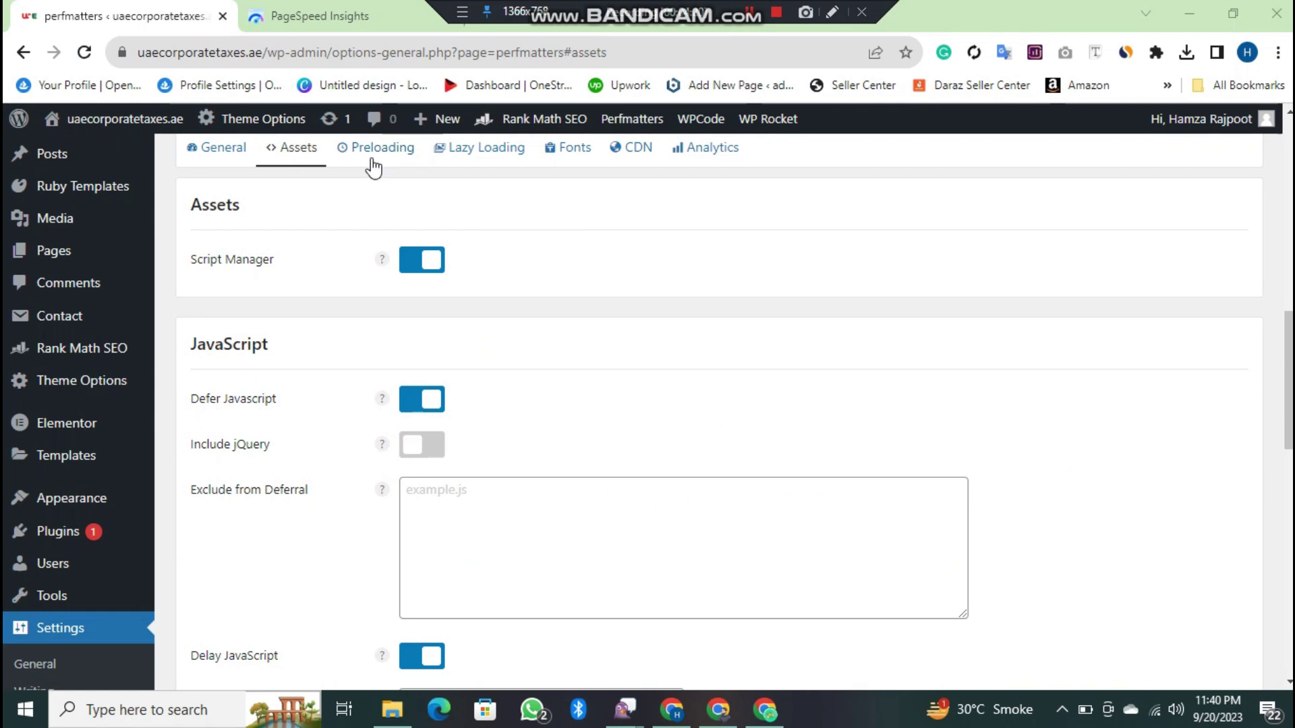
Enable Instant Page under Preloading, and turn on lazy loading for Images and for iFrames and Videos with YouTube Preview Thumbnails.
left_click(375, 150)
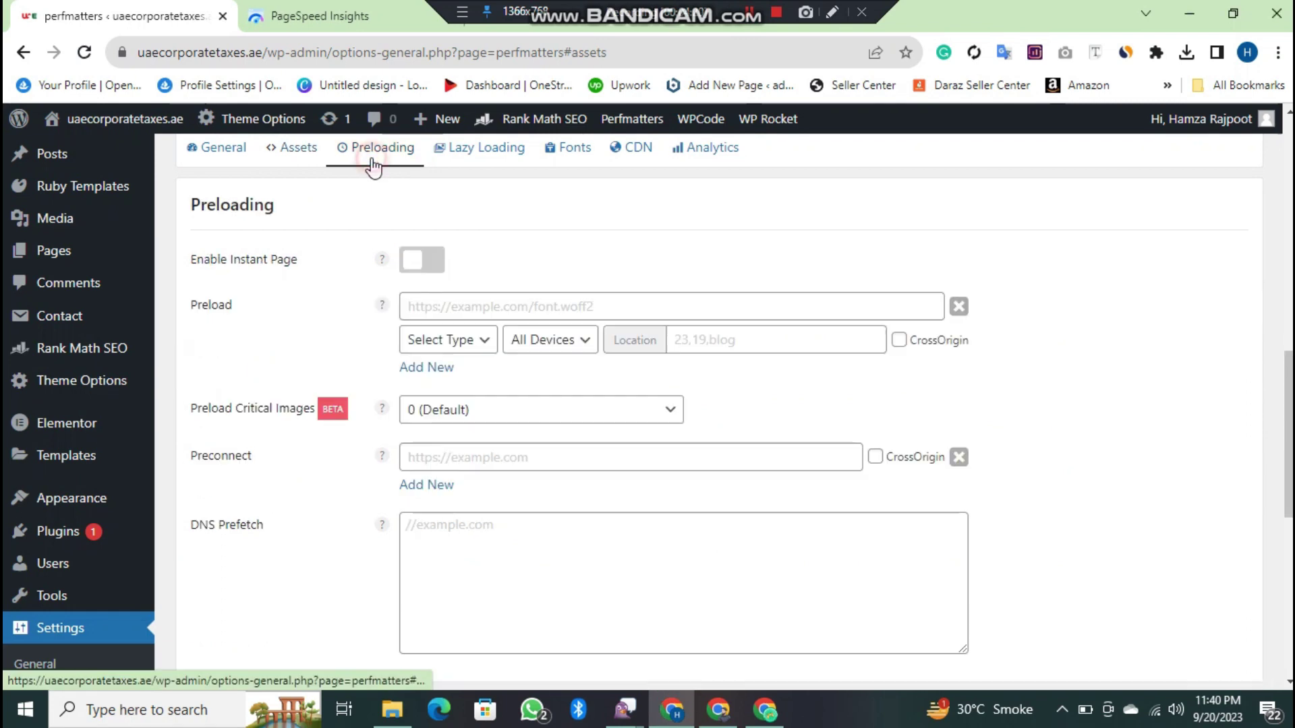
left_click(431, 270)
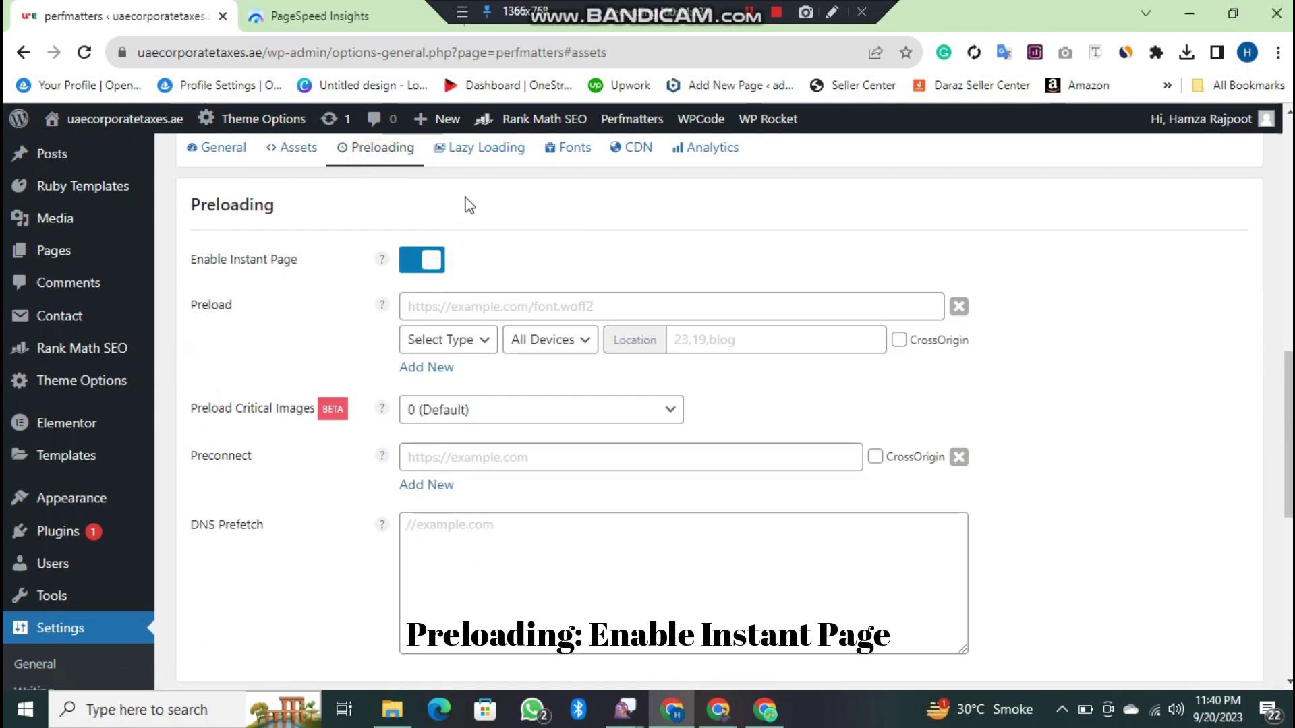
left_click(474, 151)
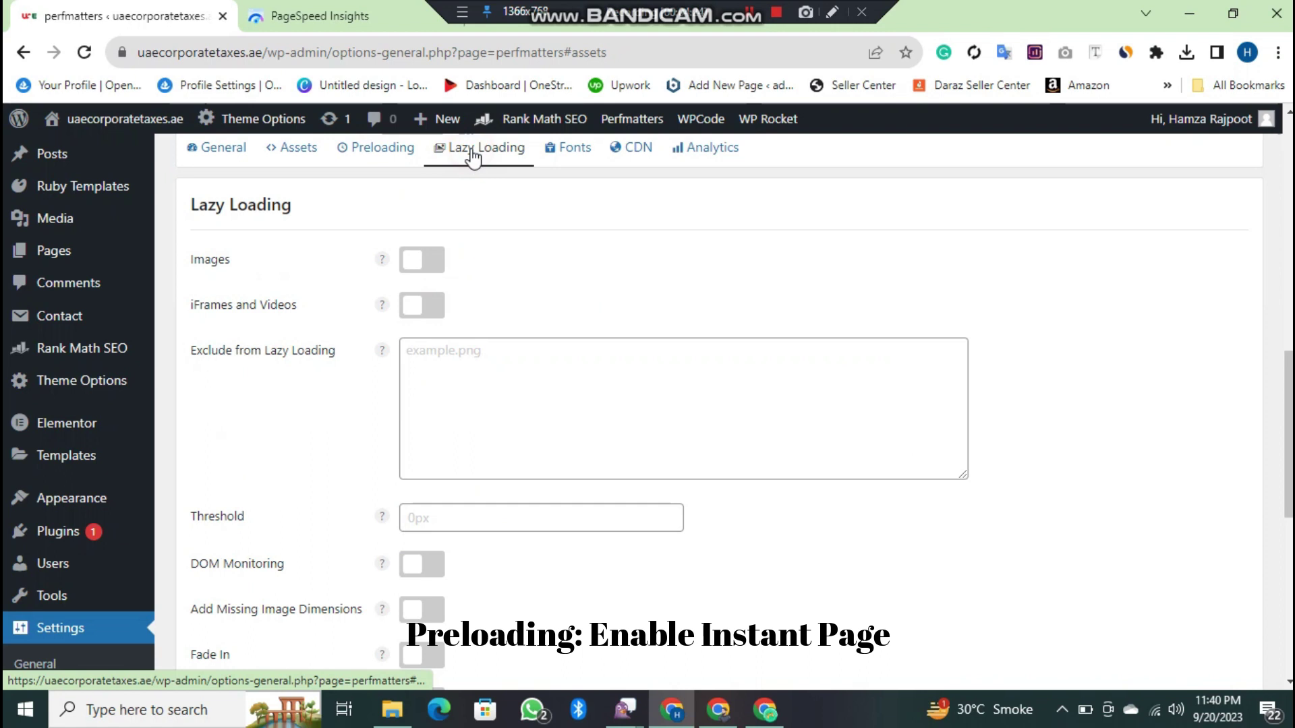
left_click(425, 260)
left_click(438, 358)
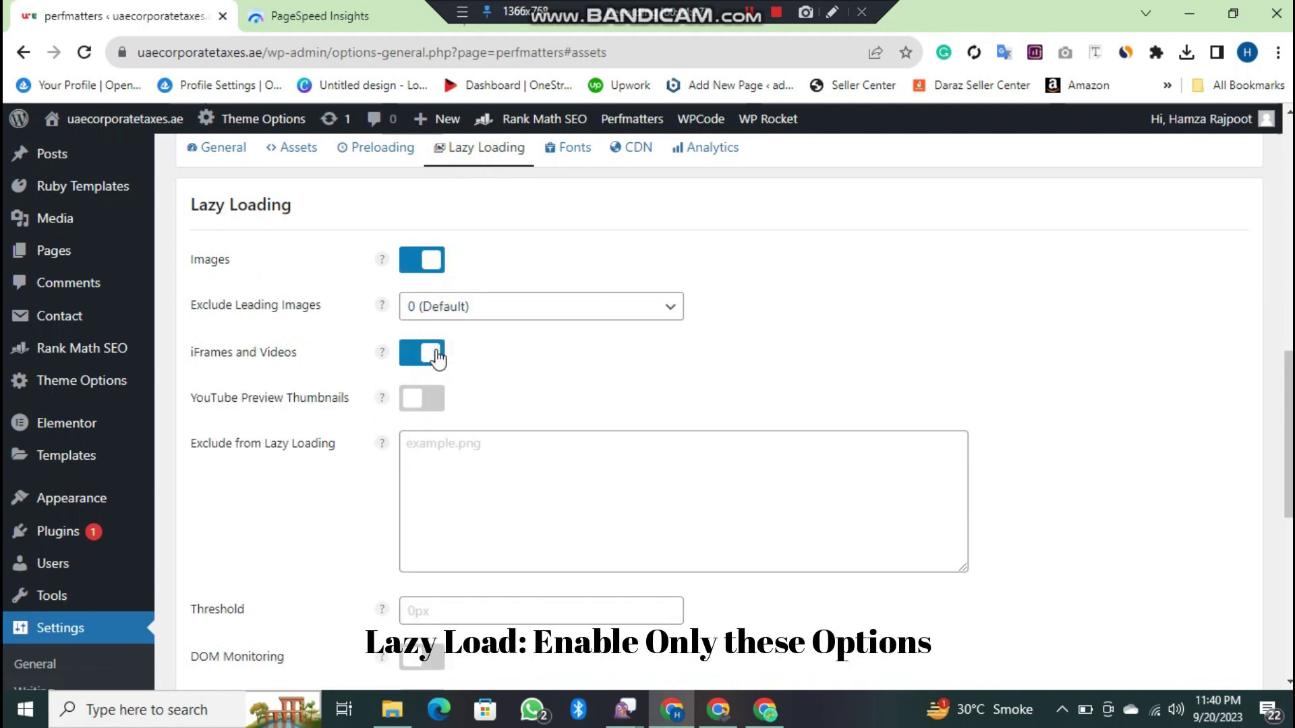
left_click(437, 402)
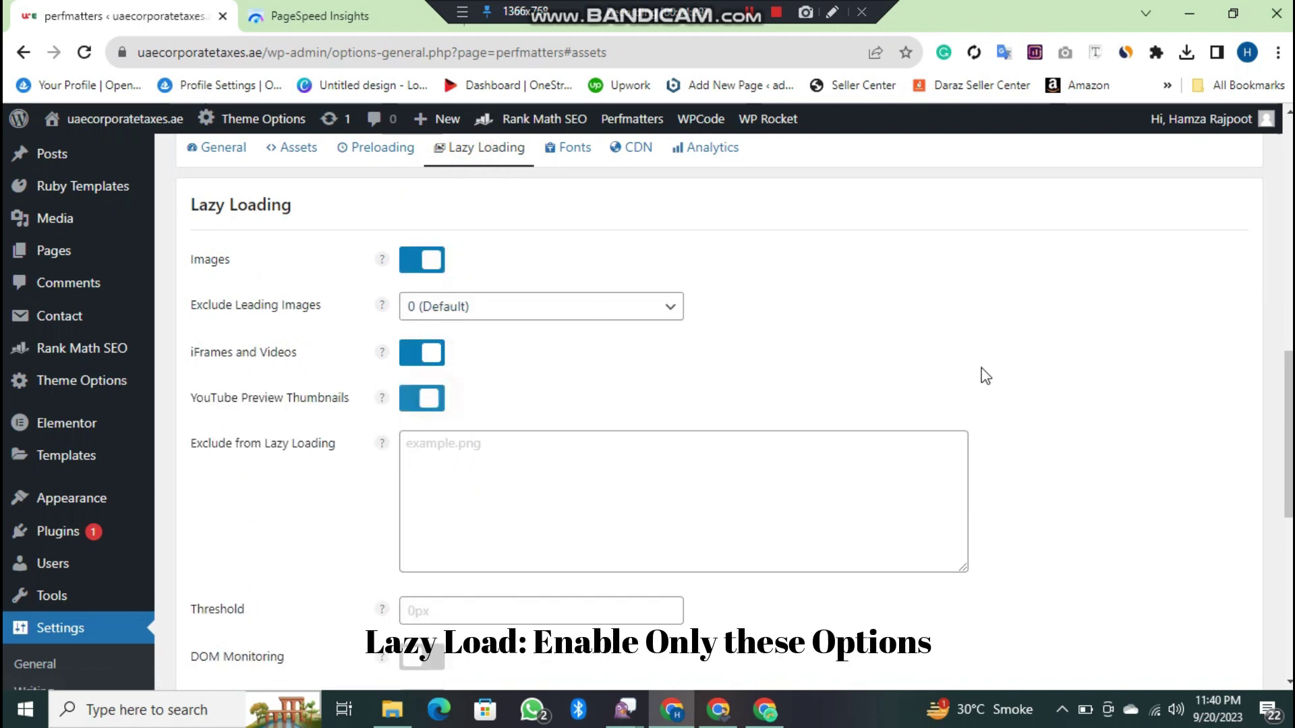
scroll(896, 376, "down", 4)
scroll(1026, 431, "down", 1)
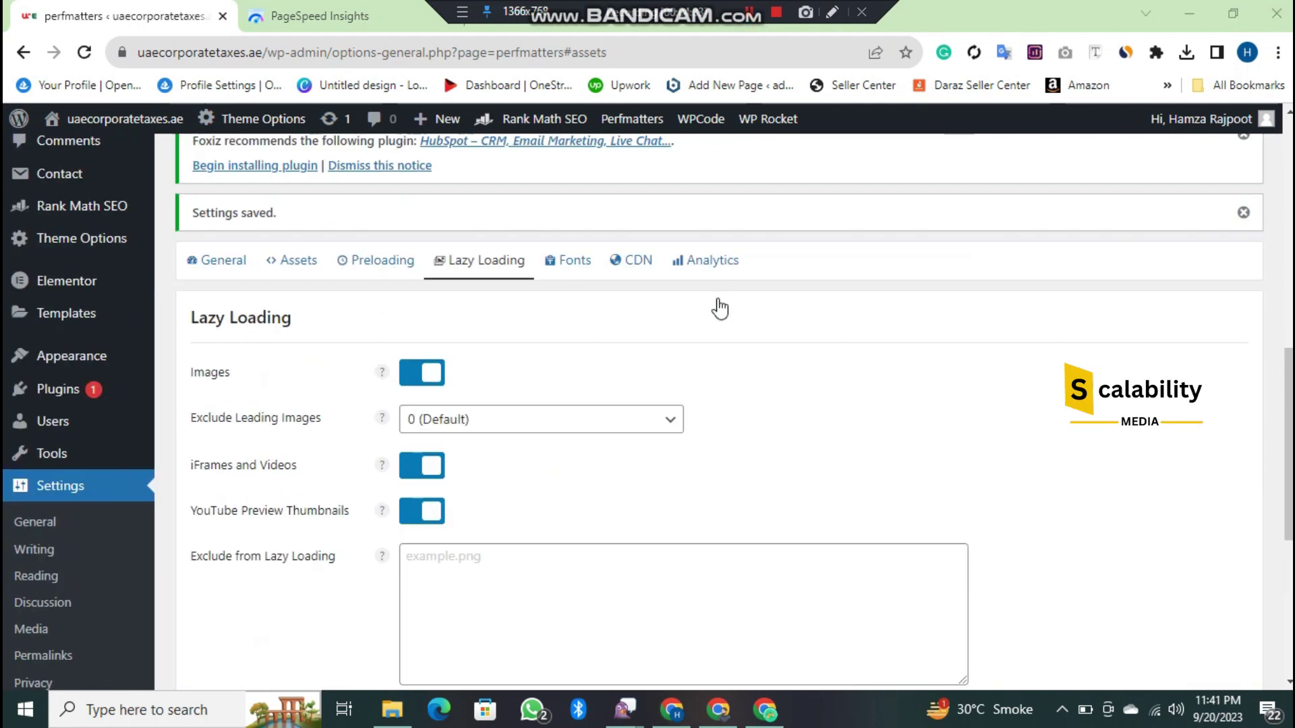
scroll(599, 520, "down", 5)
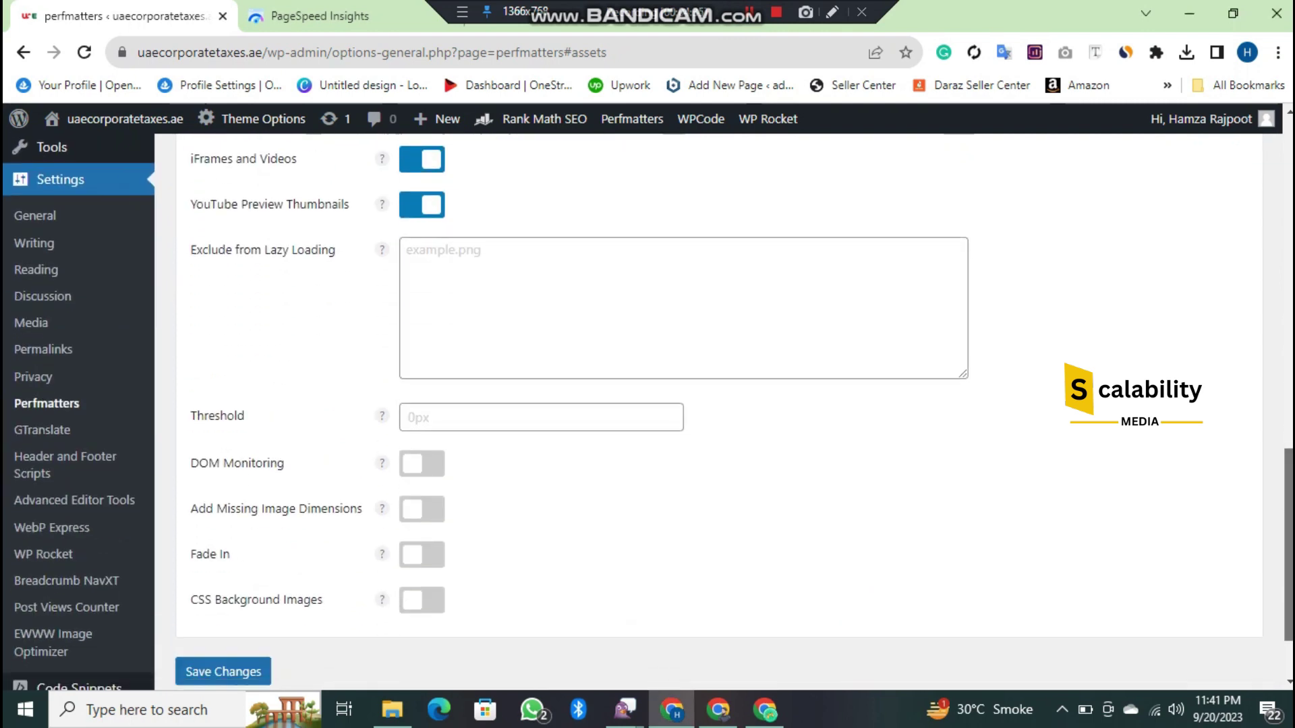
Enable Disable Google Fonts in the Perfmatters Fonts settings and save the changes.
scroll(600, 520, "up", 9)
left_click(573, 505)
scroll(573, 504, "down", 1)
scroll(614, 360, "down", 3)
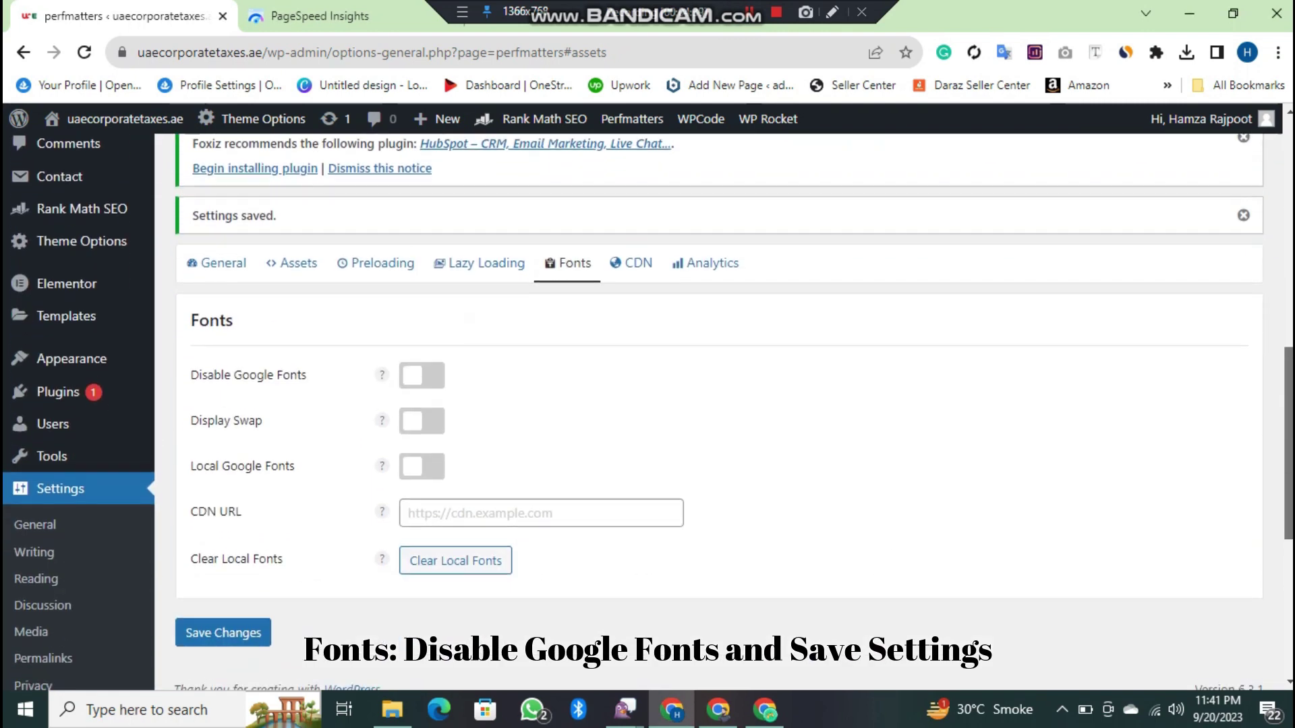
left_click(439, 354)
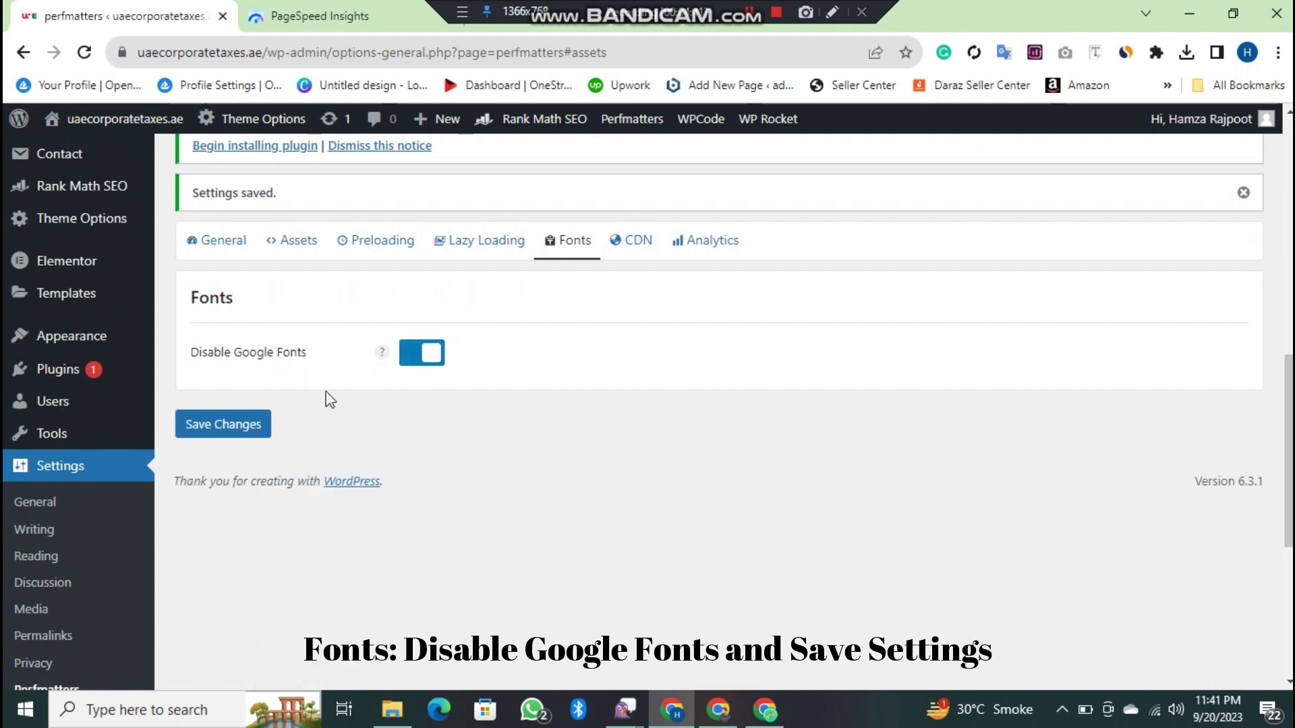
left_click(244, 417)
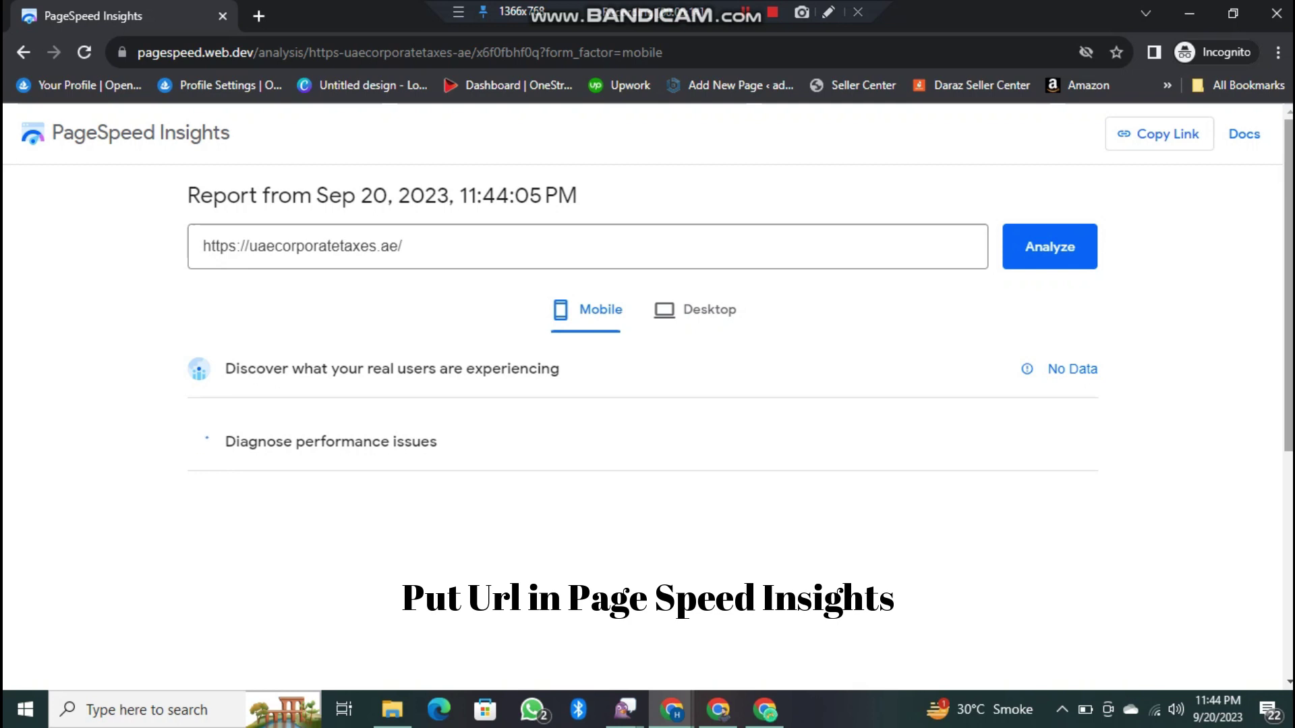
scroll(647, 398, "down", 1)
scroll(648, 395, "down", 1)
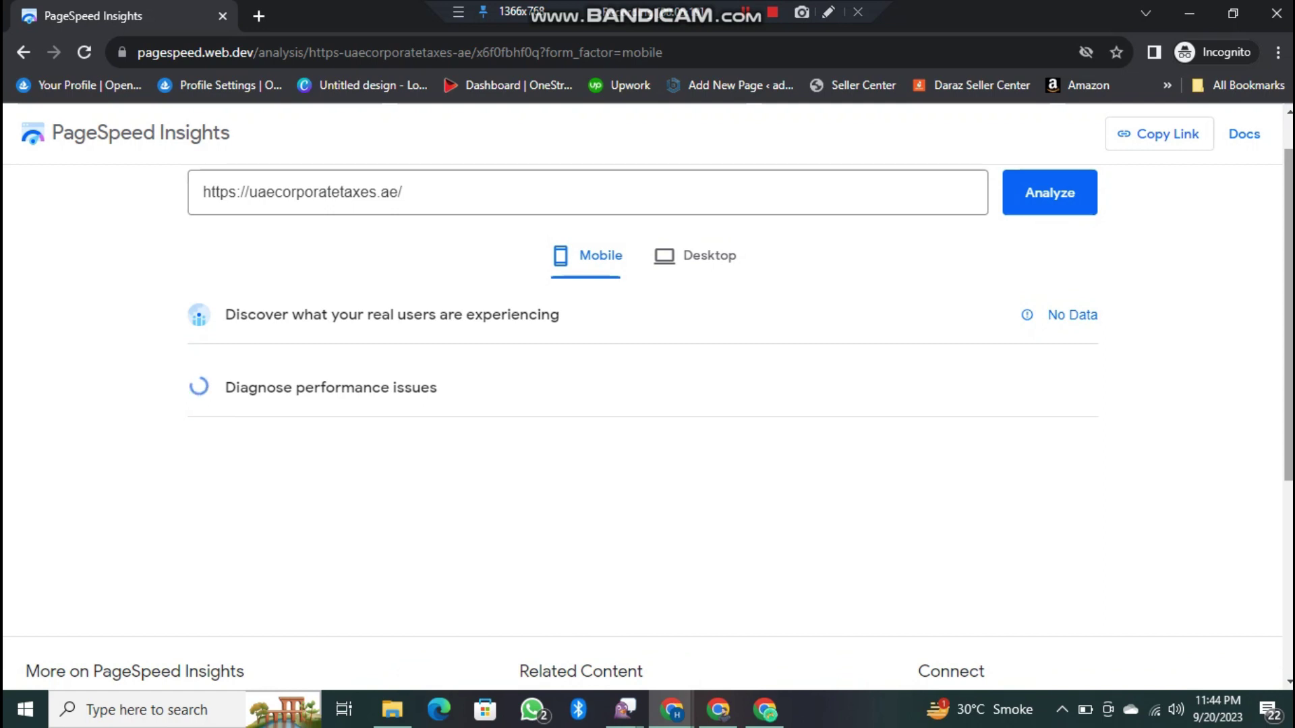
scroll(648, 418, "down", 1)
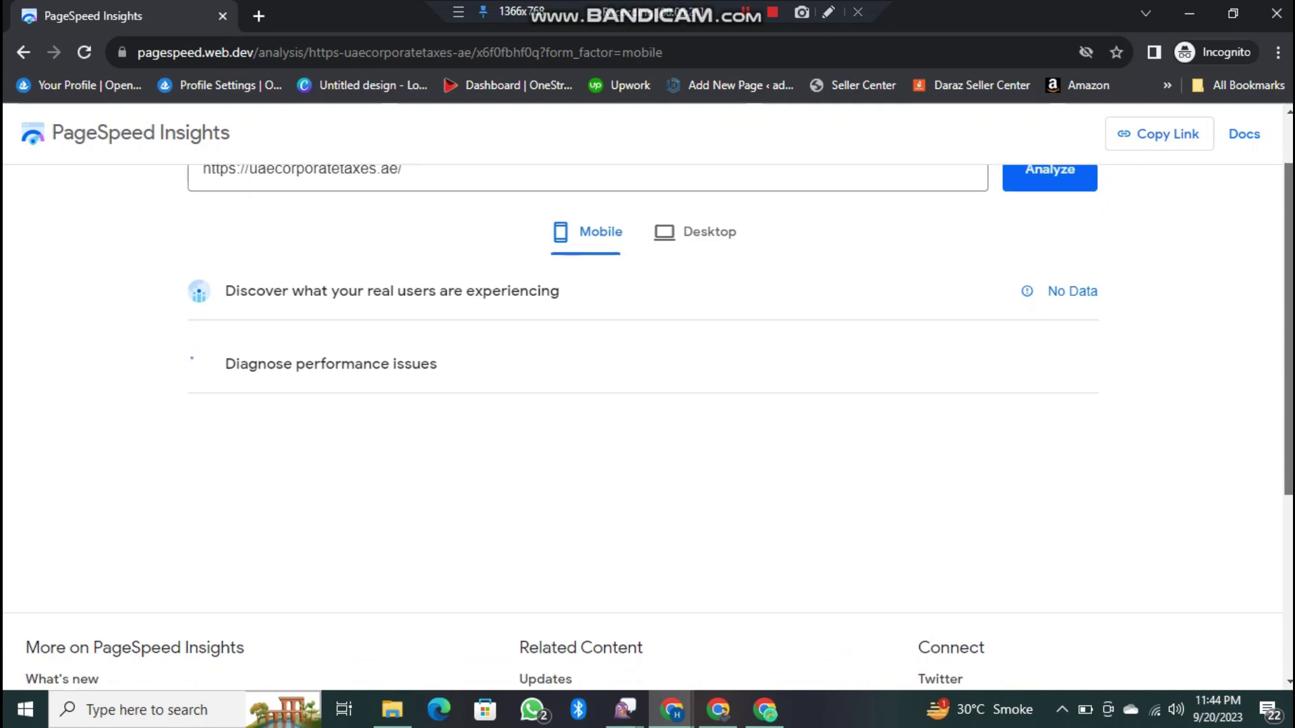
left_click_drag(1289, 334, 1285, 172)
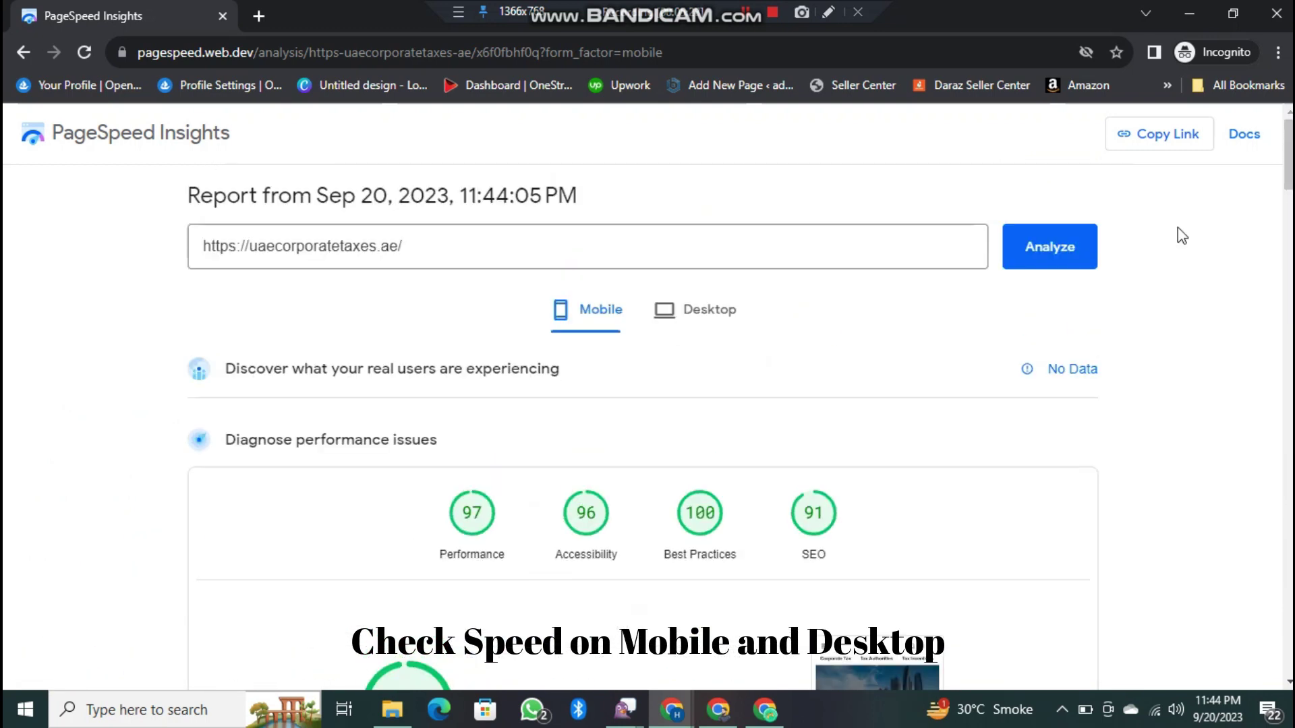
left_click(732, 329)
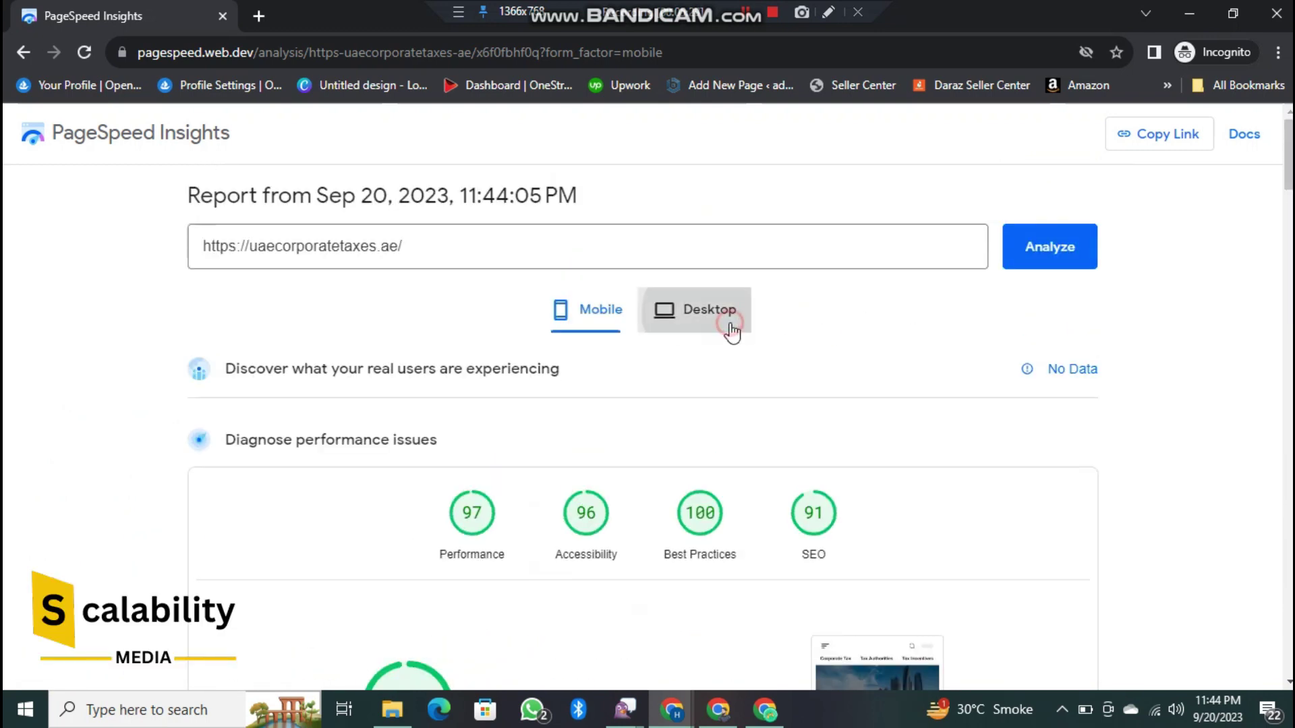
left_click(566, 309)
left_click_drag(1288, 140, 1233, 190)
scroll(1237, 169, "up", 6)
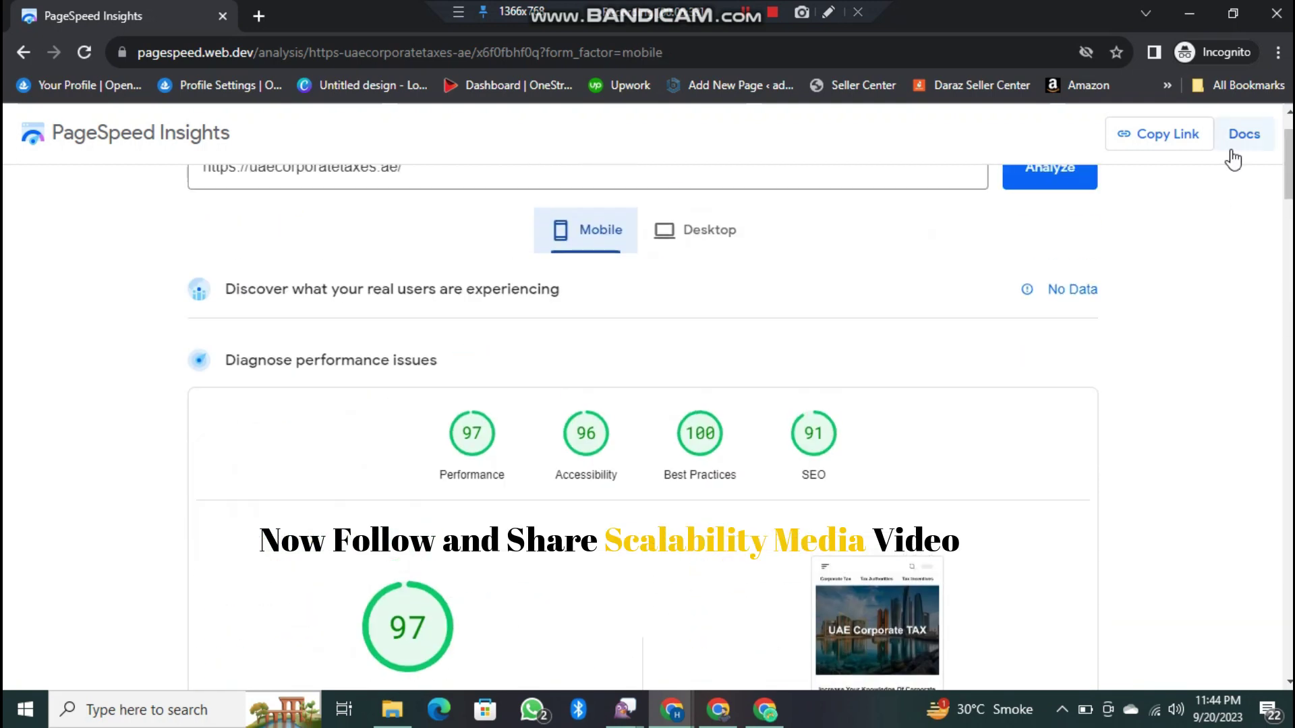
left_click(699, 244)
left_click_drag(1289, 167, 1289, 258)
scroll(744, 451, "up", 3)
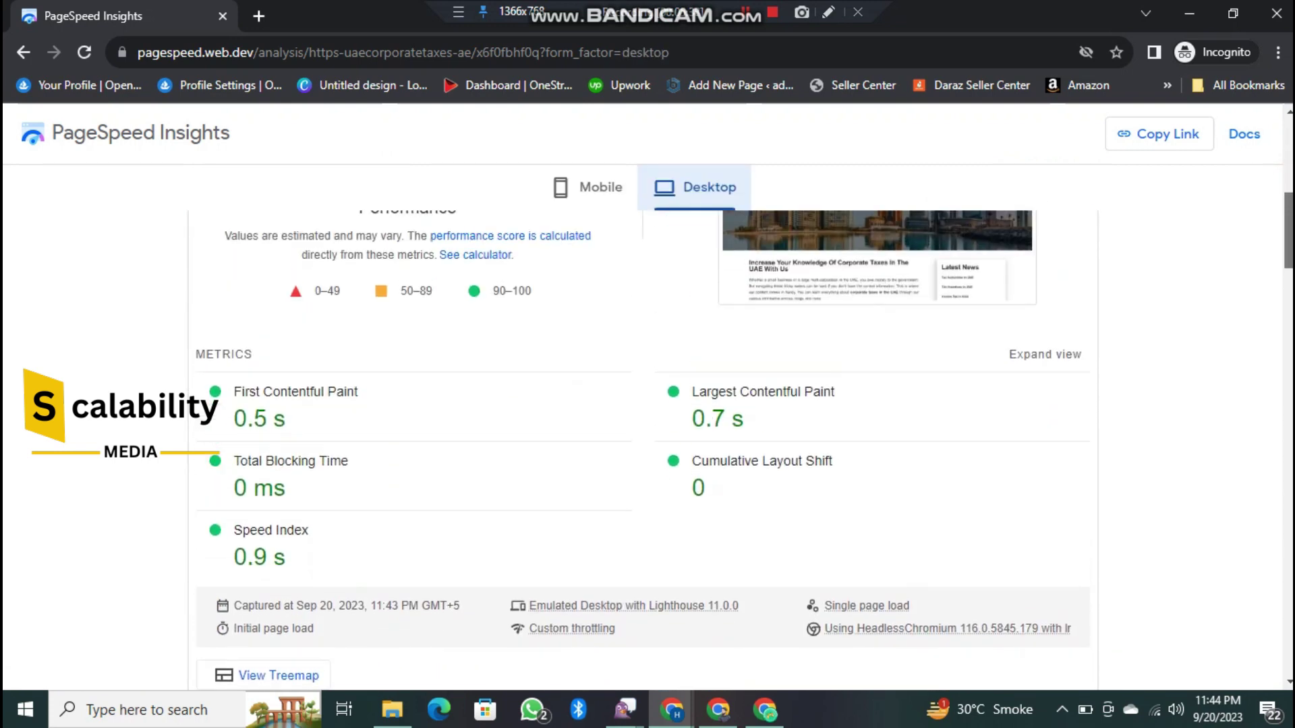